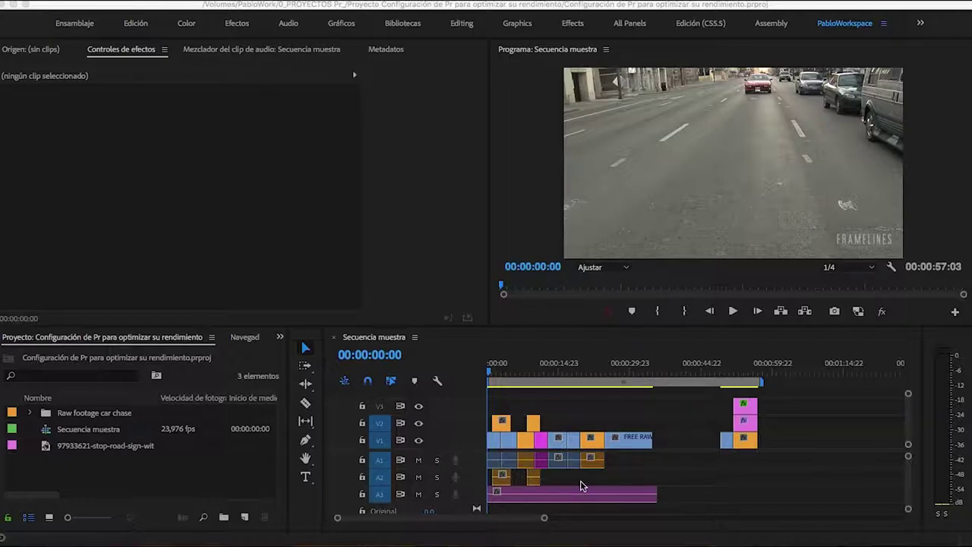
Marquee-select the opening V1 clips and nest them as a sequence named 'Secuencia anidada_A'
{"action": "left_click_drag", "start_coordinate": [581, 486], "coordinate": [615, 431]}
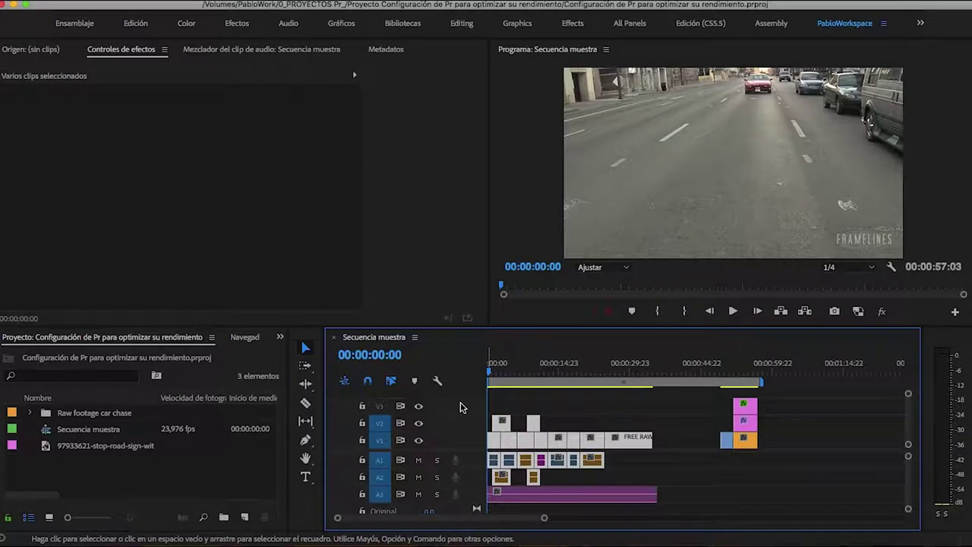
{"action": "right_click", "coordinate": [636, 445]}
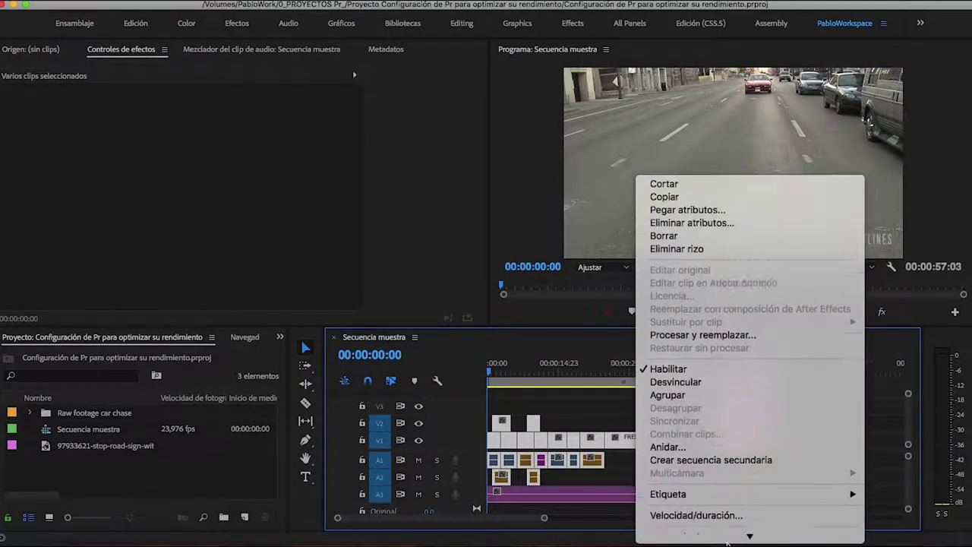
{"action": "left_click", "coordinate": [806, 380]}
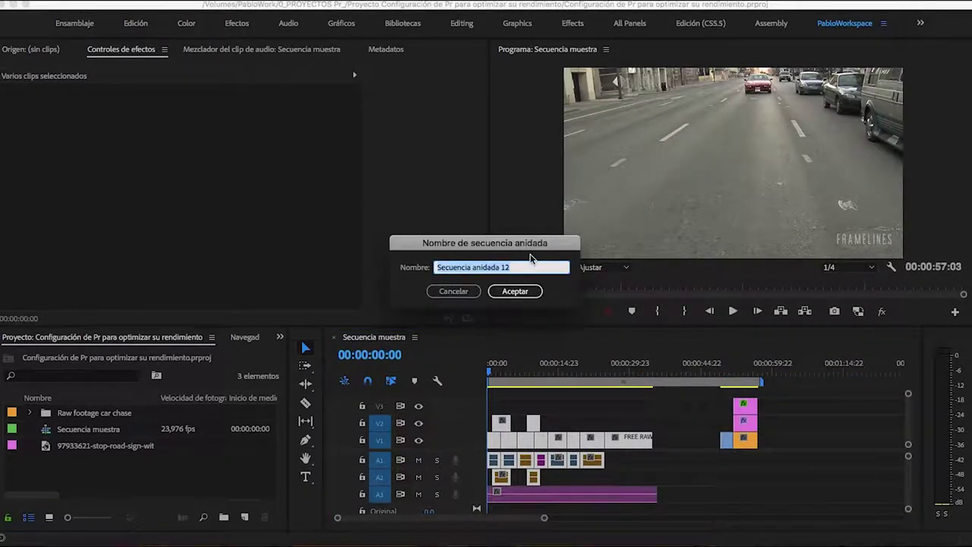
{"action": "left_click", "coordinate": [510, 267]}
{"action": "type", "text": "_A"}
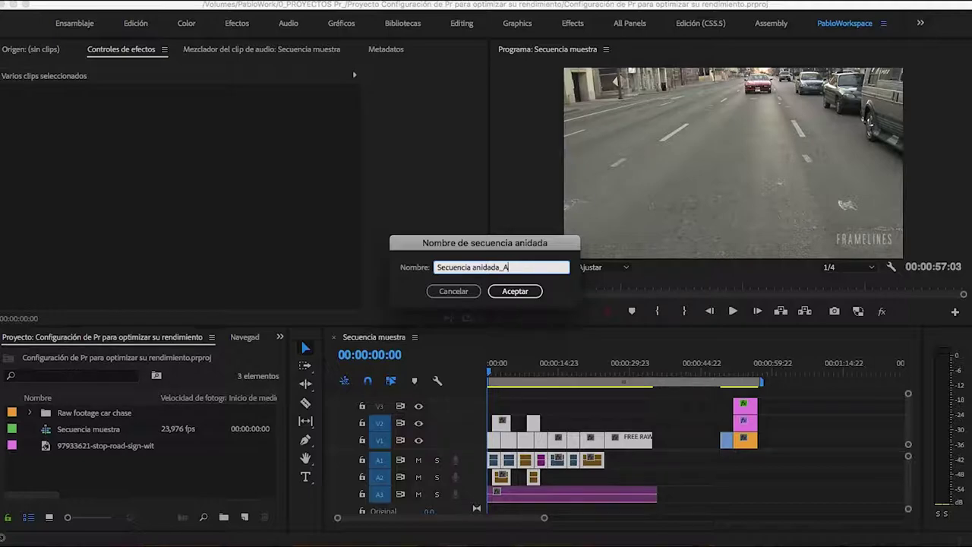
{"action": "left_click", "coordinate": [516, 292]}
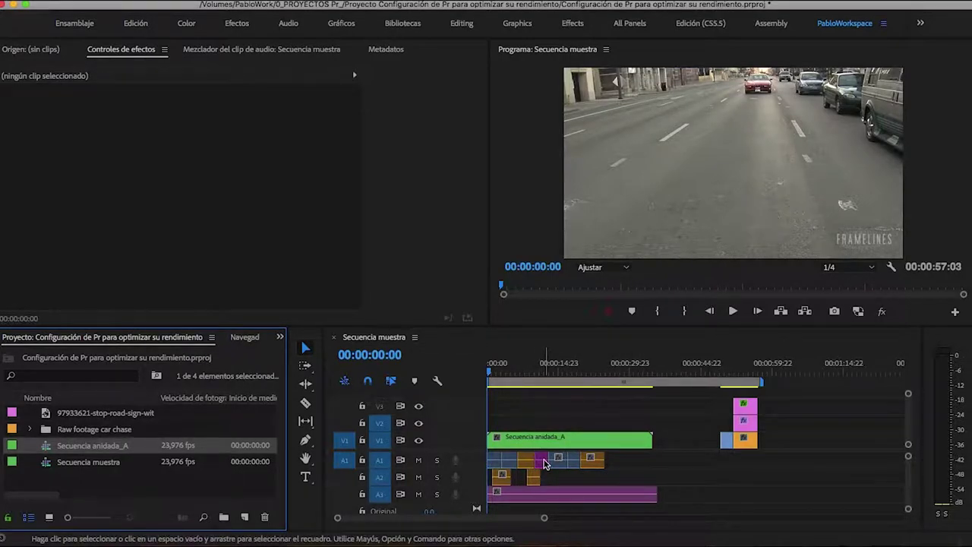
Open the nested Secuencia anidada_A and zoom out to inspect its contents
{"action": "left_click", "coordinate": [86, 461]}
{"action": "left_click", "coordinate": [79, 448]}
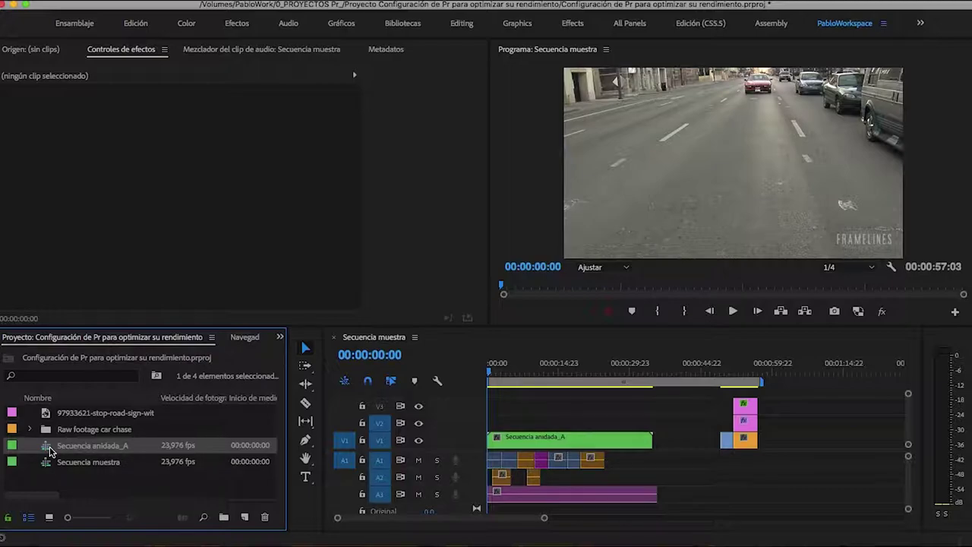
{"action": "left_click", "coordinate": [626, 445]}
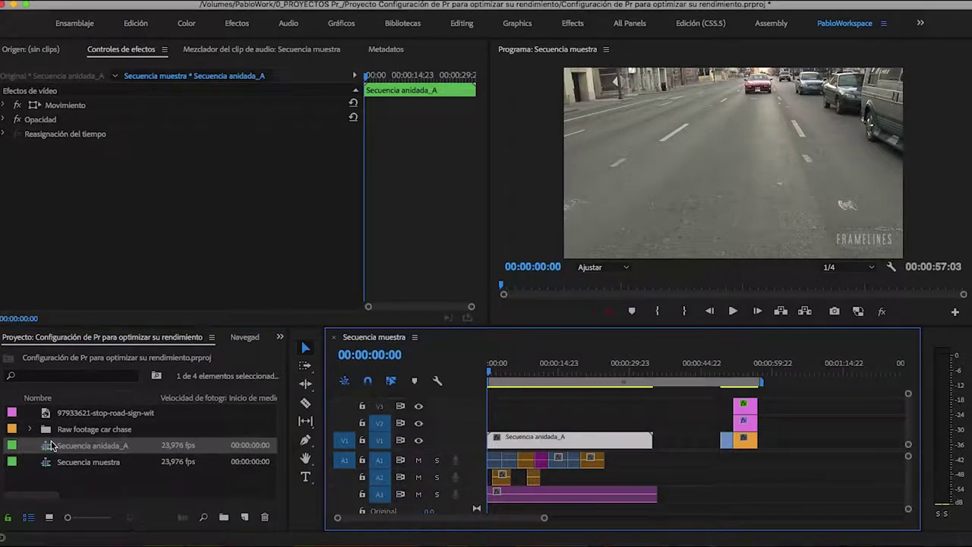
{"action": "double_click", "coordinate": [48, 450]}
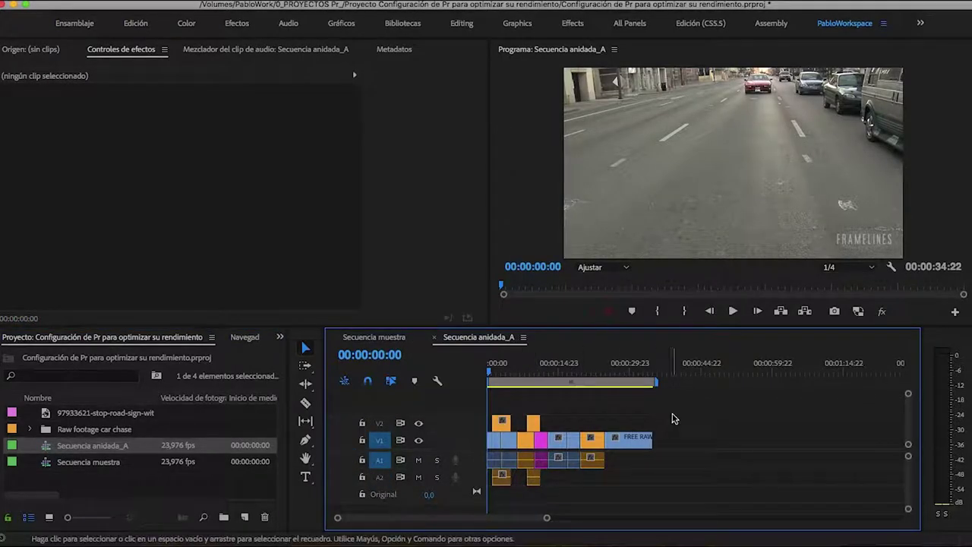
{"action": "key", "text": "minus"}
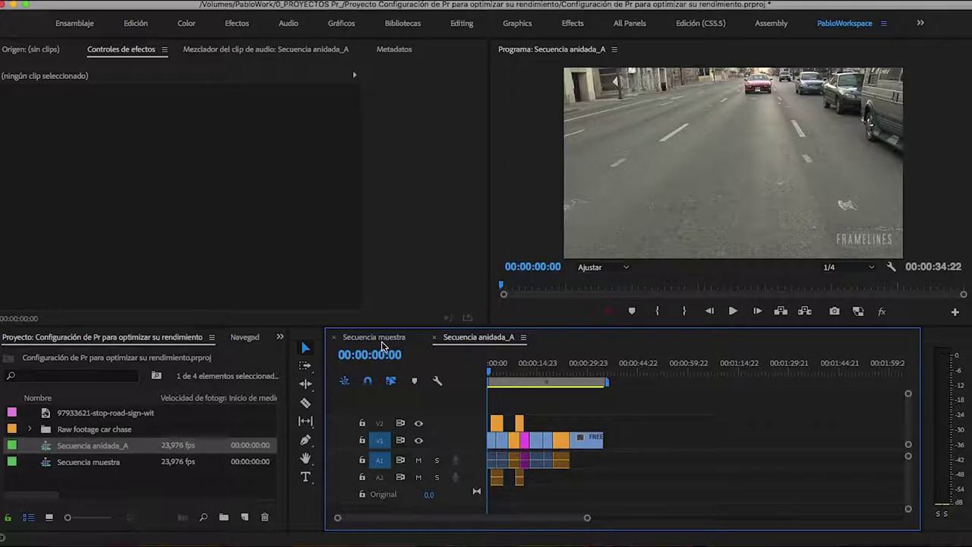
Return to Secuencia muestra, deselect the nested clip, and undo the nest with Ctrl+Z
{"action": "left_click", "coordinate": [381, 340]}
{"action": "left_click", "coordinate": [601, 402]}
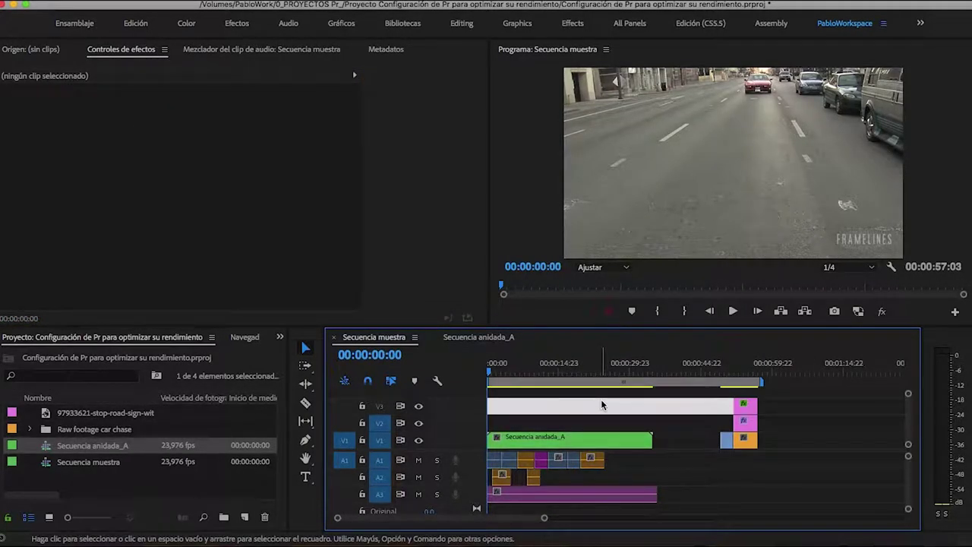
{"action": "left_click", "coordinate": [552, 423]}
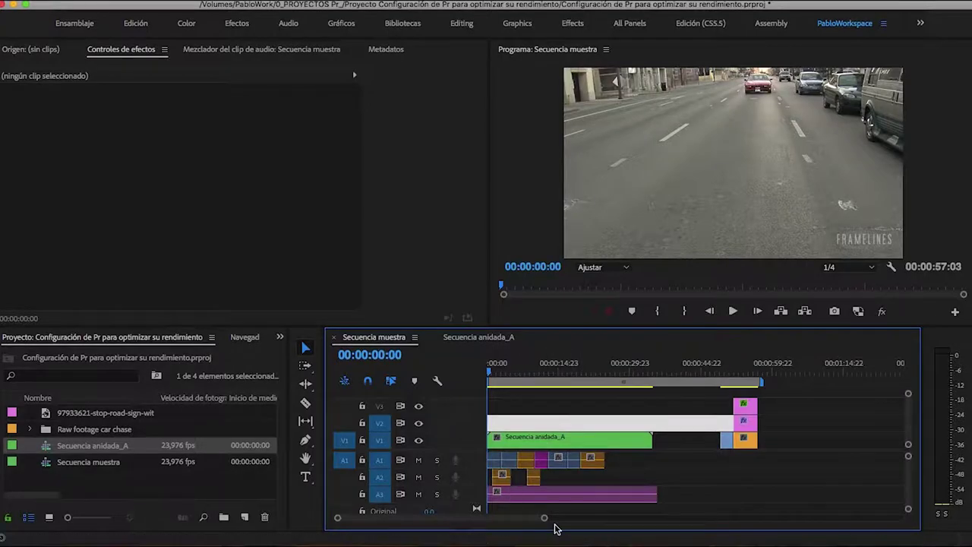
{"action": "key", "text": "ctrl+z"}
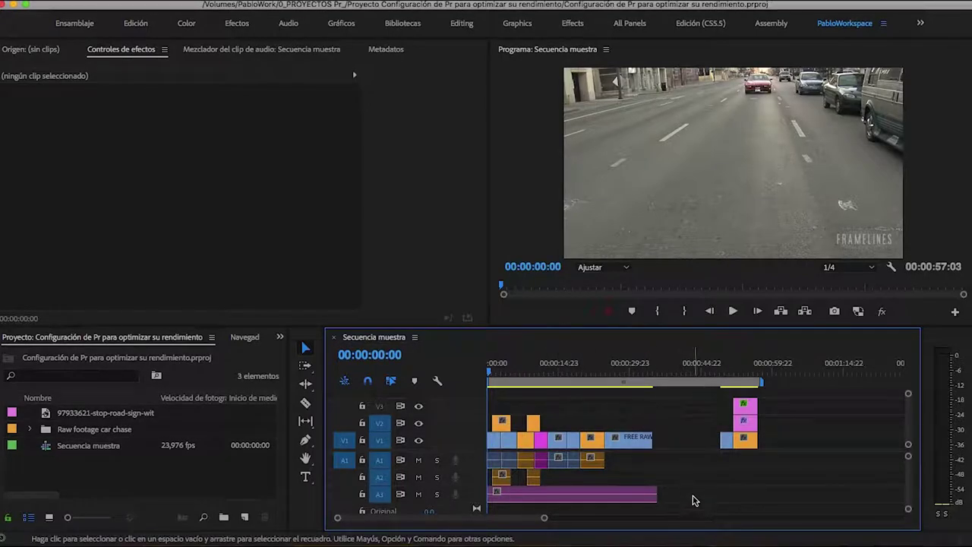
Make the marquee-selected opening clips into Secuencia muestra_Sub_01 and drop it after the existing V1 clips
{"action": "left_click_drag", "start_coordinate": [693, 496], "coordinate": [490, 420]}
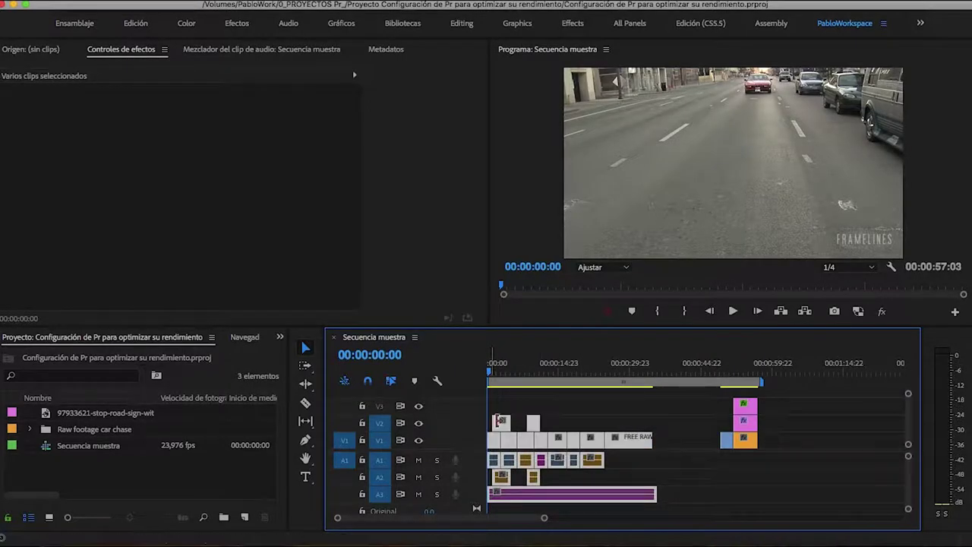
{"action": "right_click", "coordinate": [624, 438]}
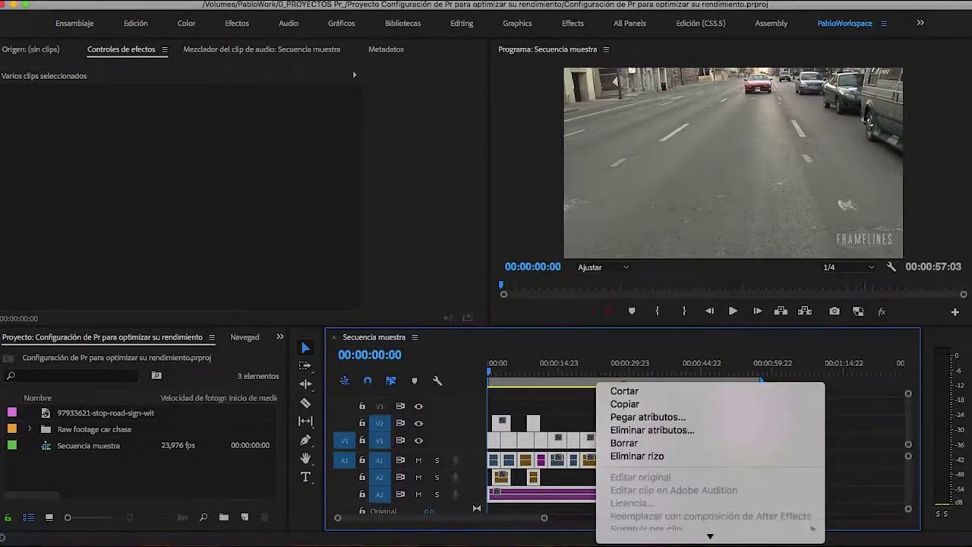
{"action": "scroll", "coordinate": [689, 355], "scroll_direction": "down", "scroll_amount": 10}
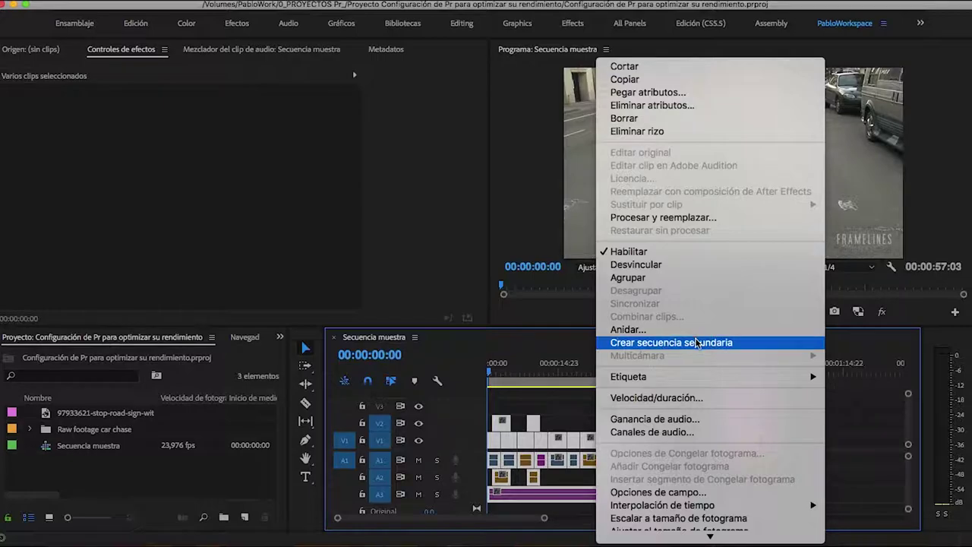
{"action": "left_click", "coordinate": [697, 342]}
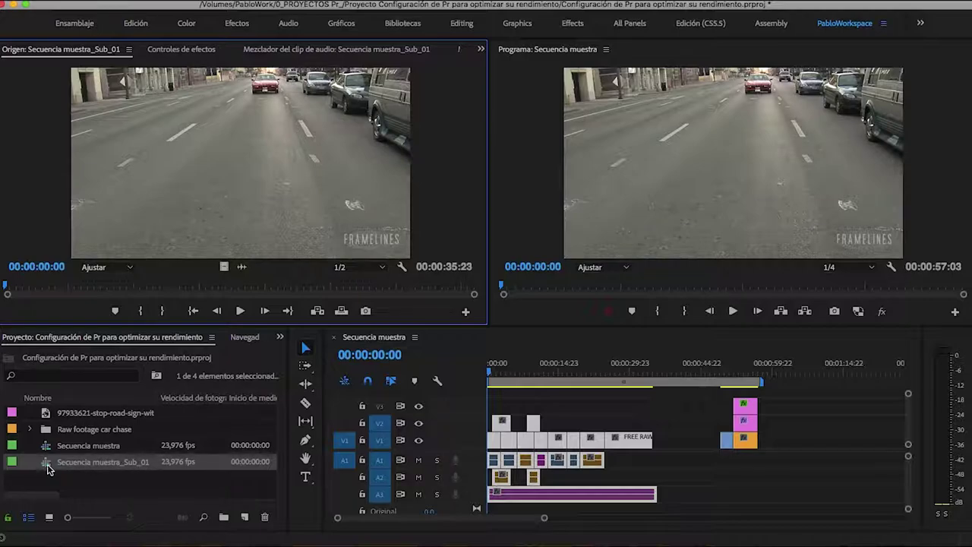
{"action": "left_click_drag", "start_coordinate": [48, 468], "coordinate": [803, 467]}
{"action": "mouse_move", "coordinate": [817, 364]}
{"action": "left_mouse_down"}
{"action": "mouse_move", "coordinate": [875, 370]}
{"action": "mouse_move", "coordinate": [718, 370]}
{"action": "mouse_move", "coordinate": [478, 350]}
{"action": "left_mouse_up"}
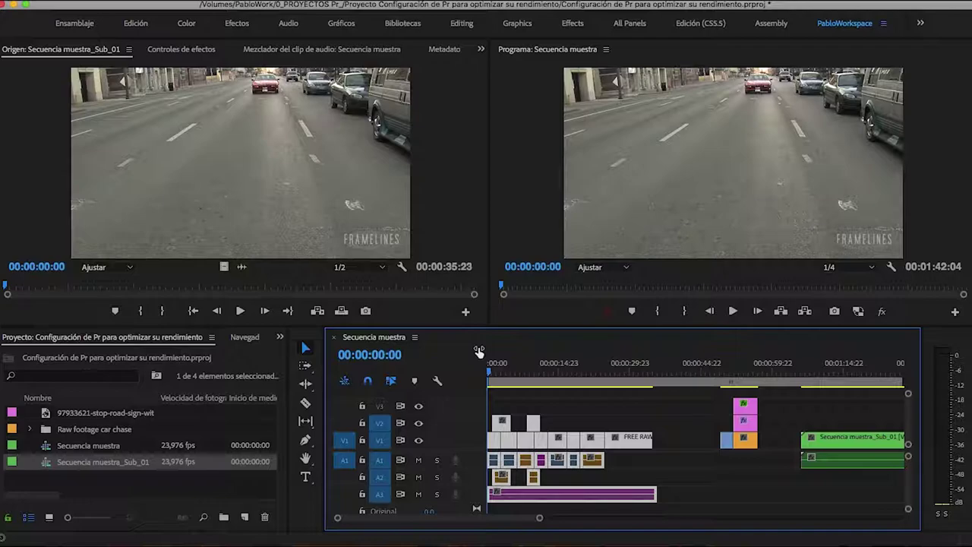
Select the V1/V2 clips at the timeline start and turn them into subsequence Secuencia muestra_Sub_02
{"action": "key", "text": "minus"}
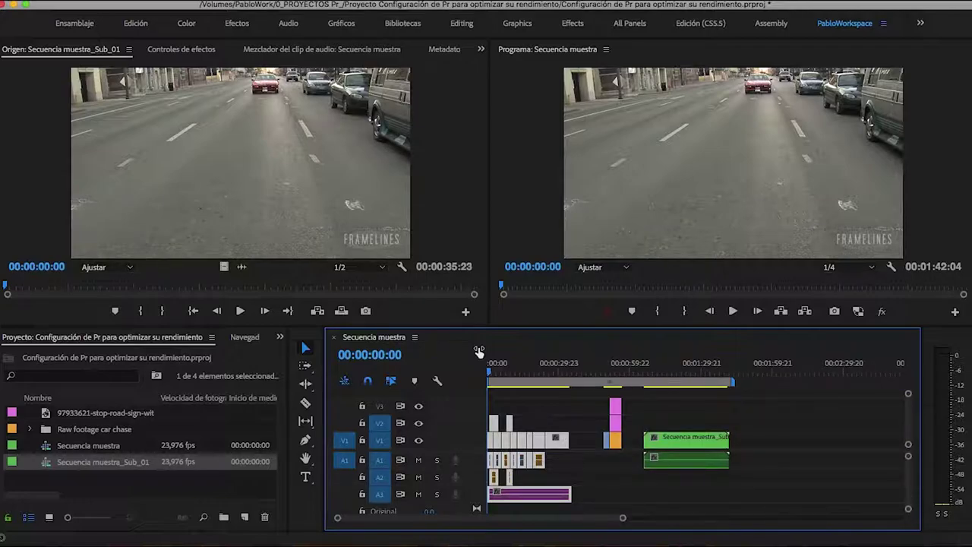
{"action": "key", "text": "equal"}
{"action": "key", "text": "equal"}
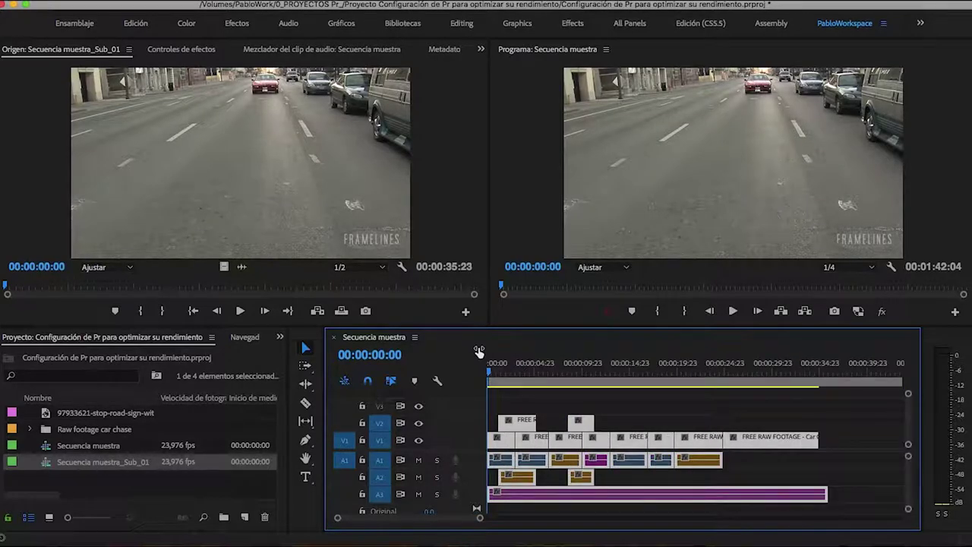
{"action": "left_click", "coordinate": [811, 410]}
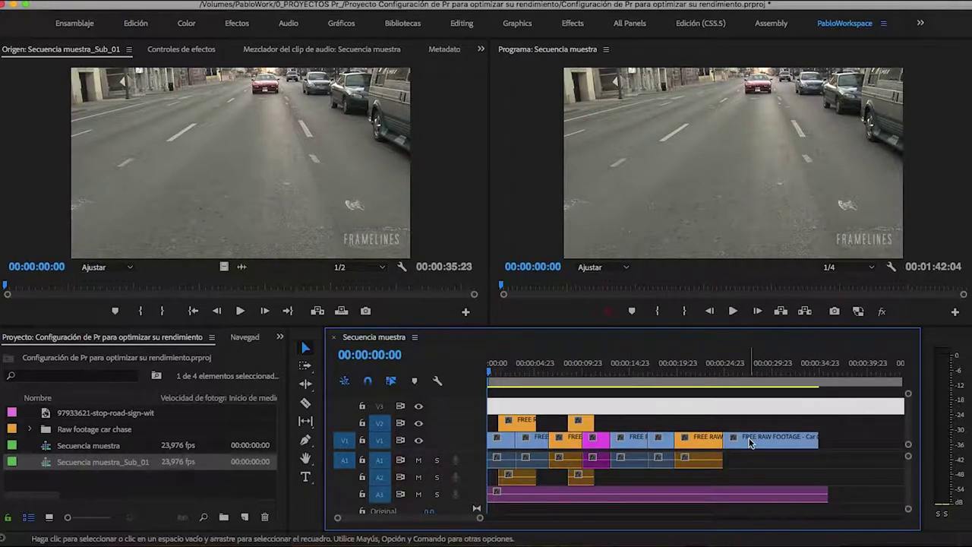
{"action": "left_click_drag", "start_coordinate": [622, 424], "coordinate": [501, 444]}
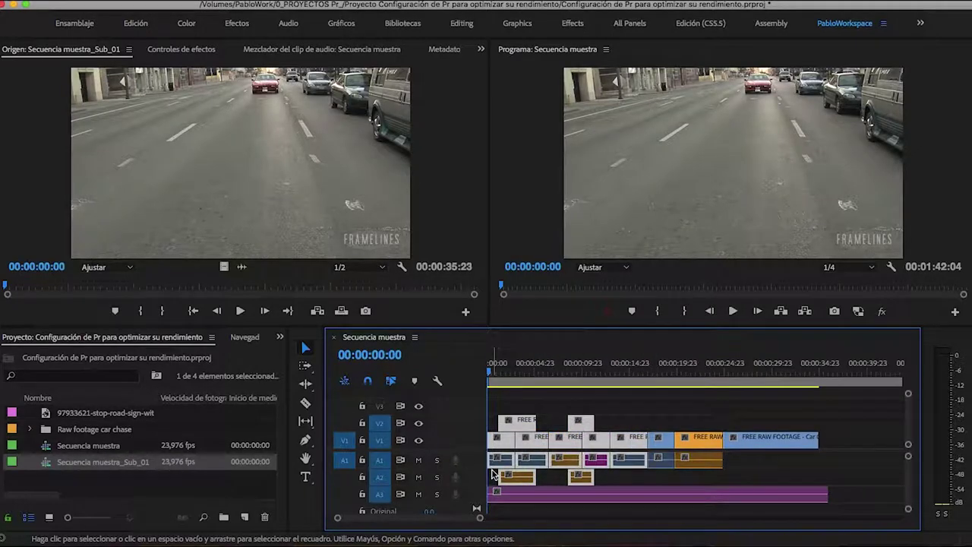
{"action": "right_click", "coordinate": [601, 445]}
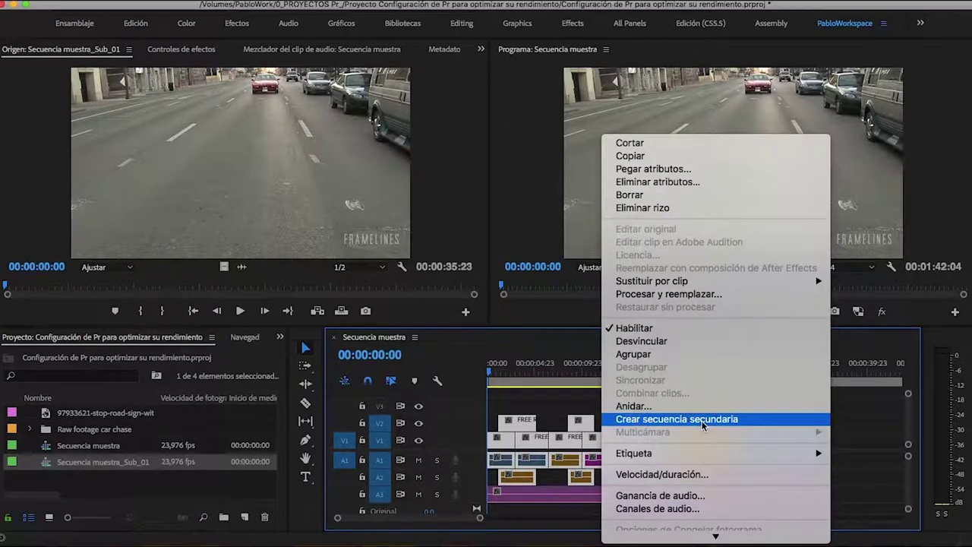
{"action": "left_click", "coordinate": [668, 421]}
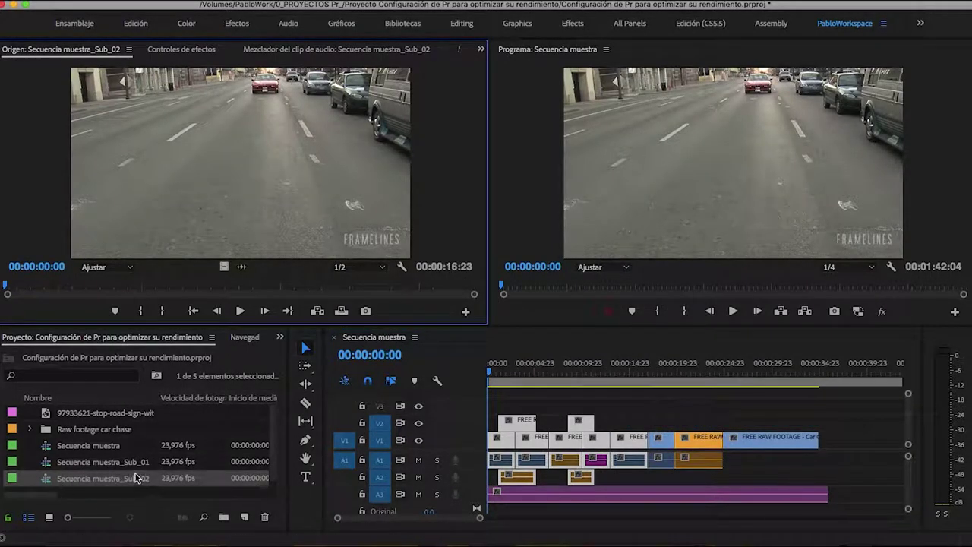
{"action": "key", "text": "minus"}
{"action": "key", "text": "minus"}
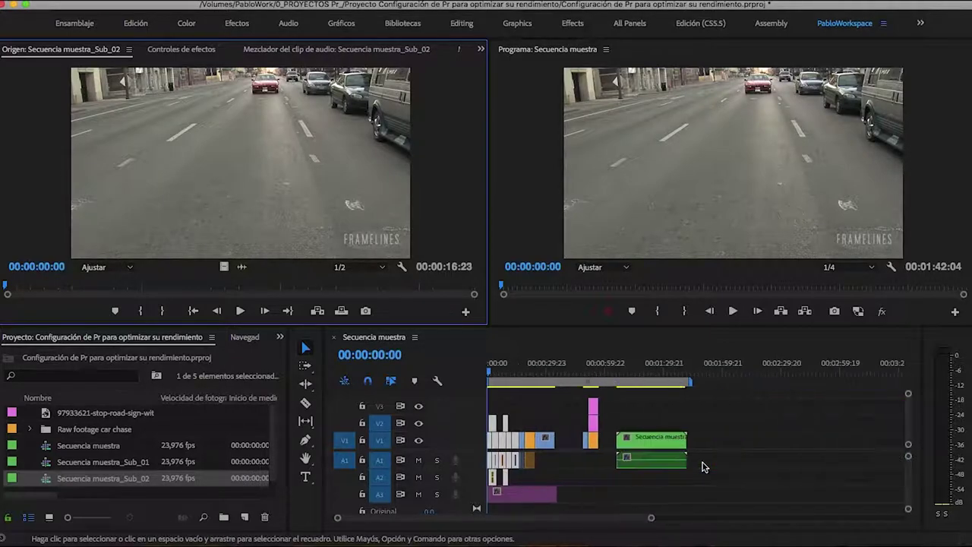
{"action": "key", "text": "minus"}
{"action": "key", "text": "minus"}
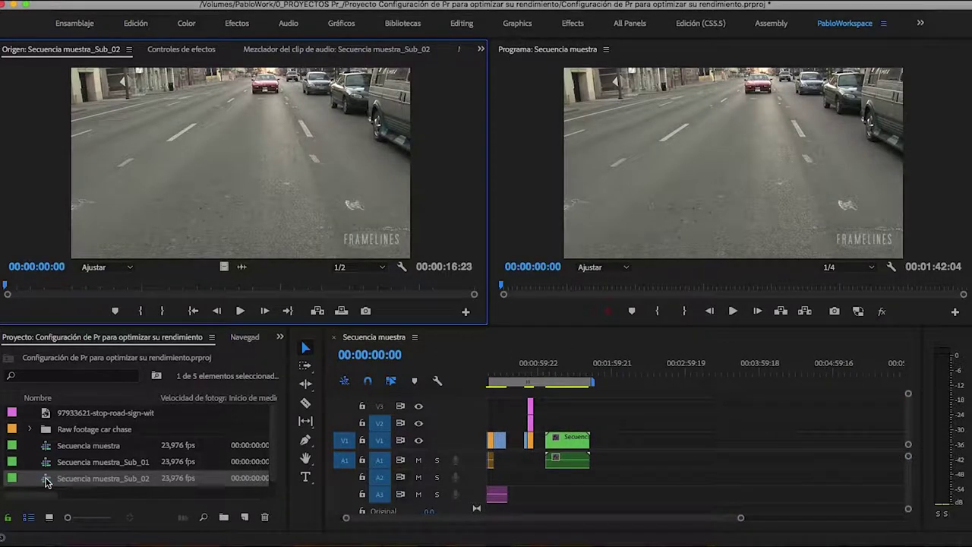
{"action": "mouse_move", "coordinate": [44, 479]}
{"action": "left_mouse_down"}
{"action": "mouse_move", "coordinate": [603, 471]}
{"action": "mouse_move", "coordinate": [663, 459]}
{"action": "left_mouse_up"}
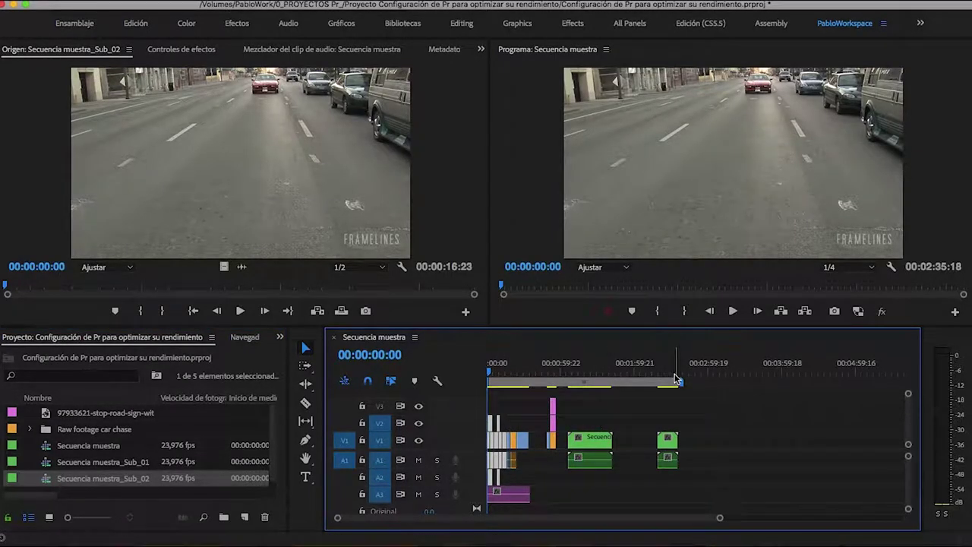
{"action": "left_click", "coordinate": [510, 497]}
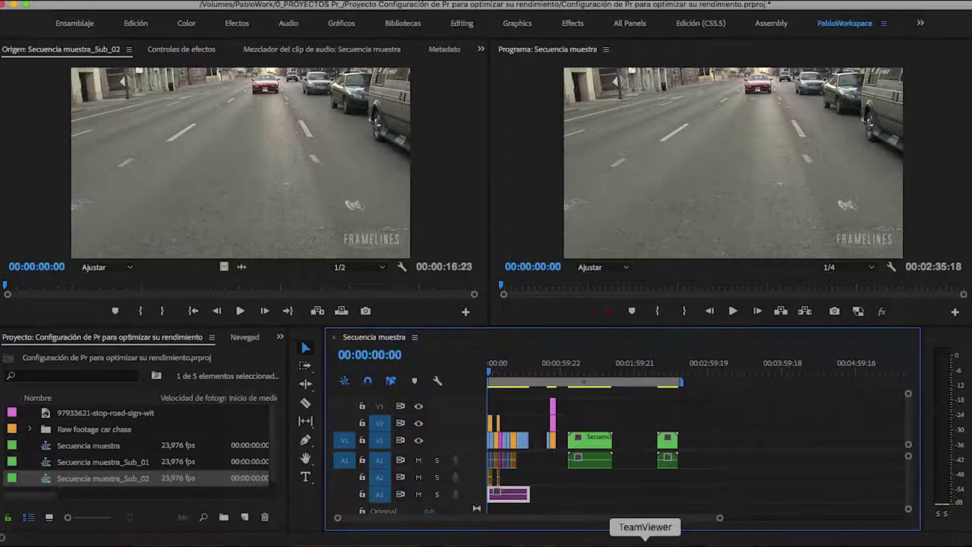
{"action": "left_click", "coordinate": [660, 369]}
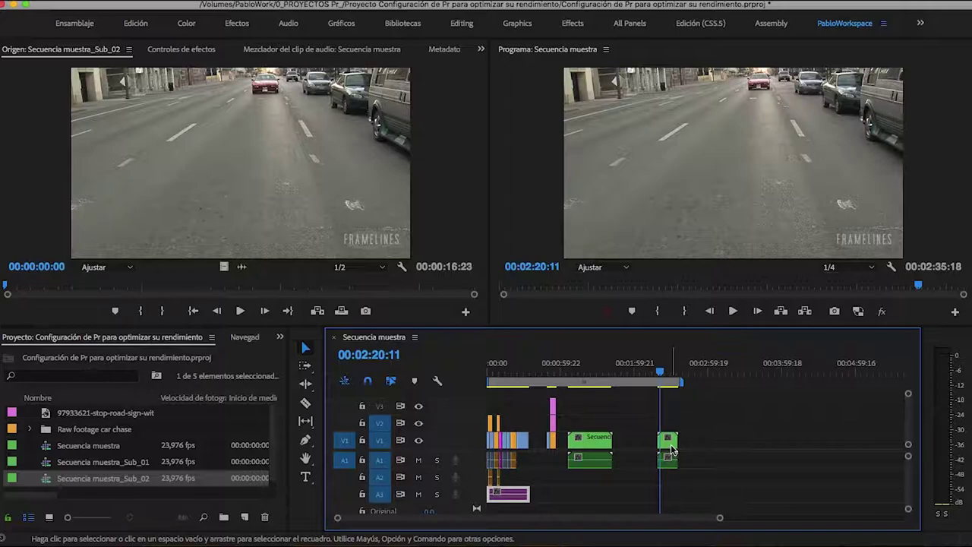
{"action": "left_click", "coordinate": [672, 450]}
{"action": "double_click", "coordinate": [672, 450]}
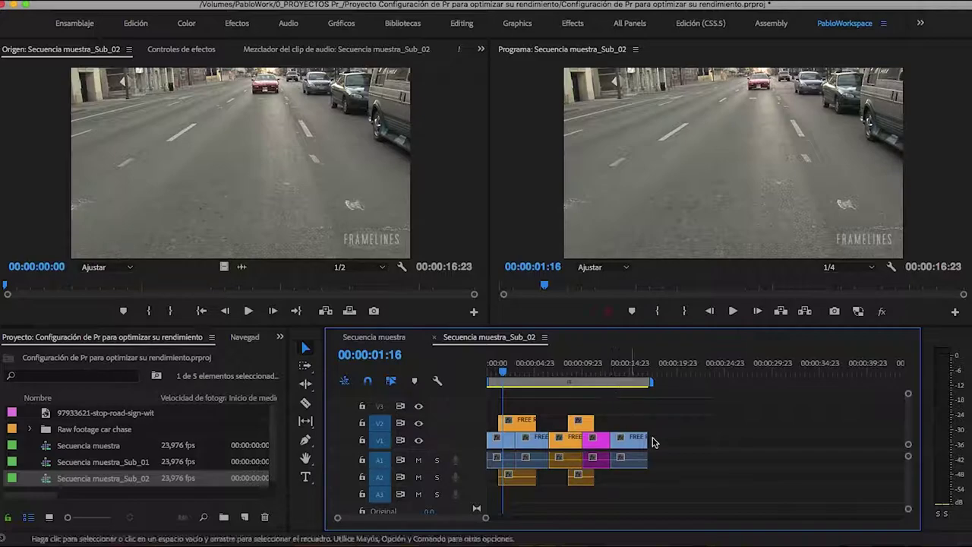
Apply the Blanco y negro effect to the first nested clip and right-click the V1 gap after it
{"action": "left_click", "coordinate": [435, 337]}
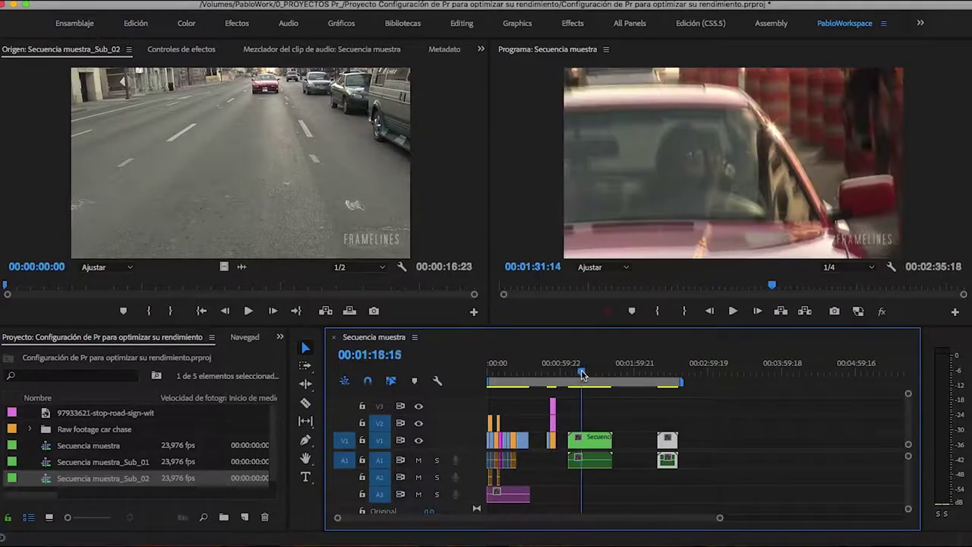
{"action": "left_click_drag", "start_coordinate": [582, 371], "coordinate": [590, 371]}
{"action": "left_click", "coordinate": [604, 446]}
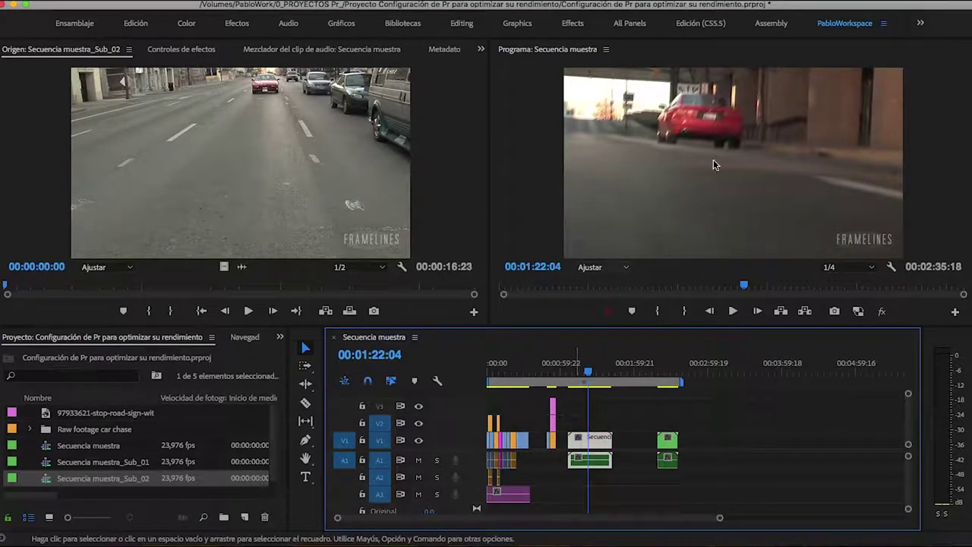
{"action": "key", "text": "shift+7"}
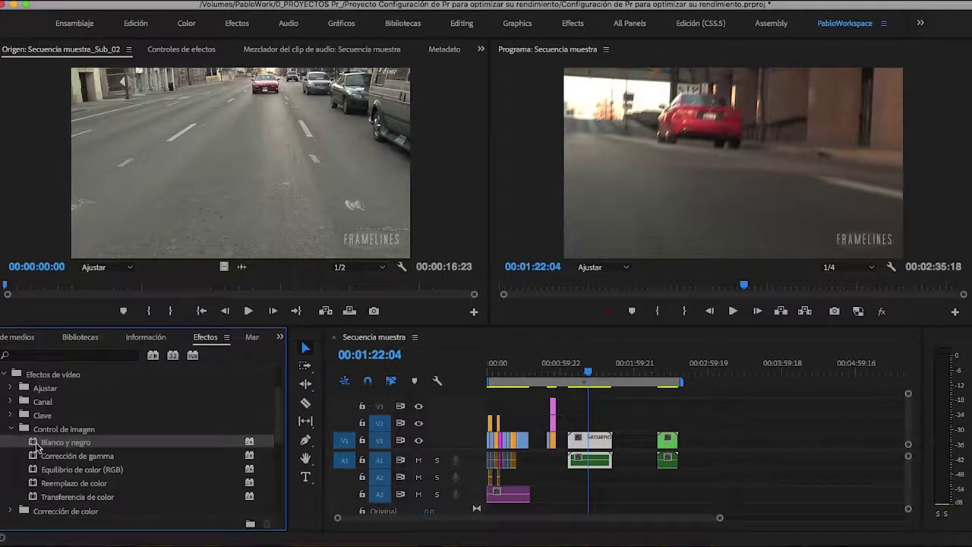
{"action": "left_click_drag", "start_coordinate": [34, 446], "coordinate": [590, 439]}
{"action": "left_click_drag", "start_coordinate": [588, 371], "coordinate": [602, 373]}
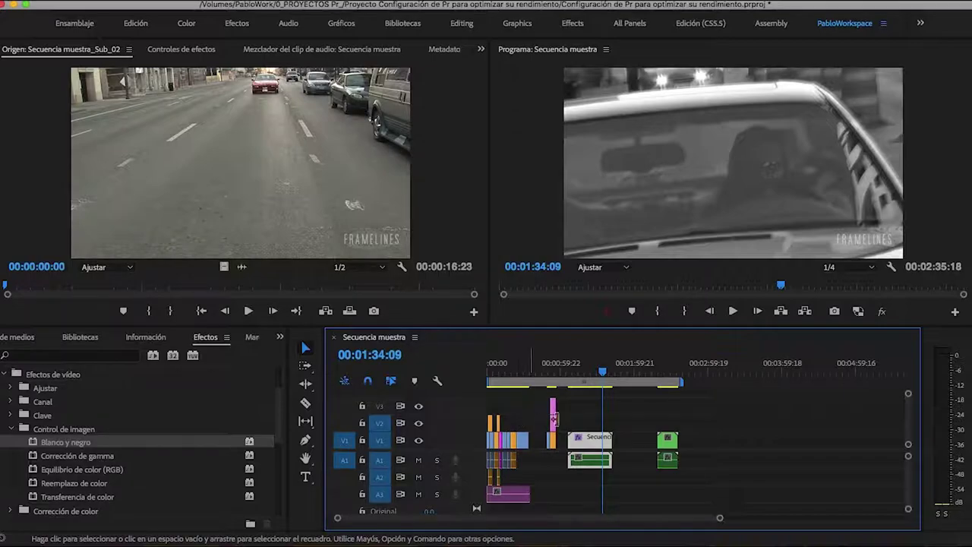
{"action": "right_click", "coordinate": [640, 443]}
Ripple-delete the V1 gap and move the playhead to 01:47:04 on the Sub_02 clip
{"action": "left_click", "coordinate": [666, 458]}
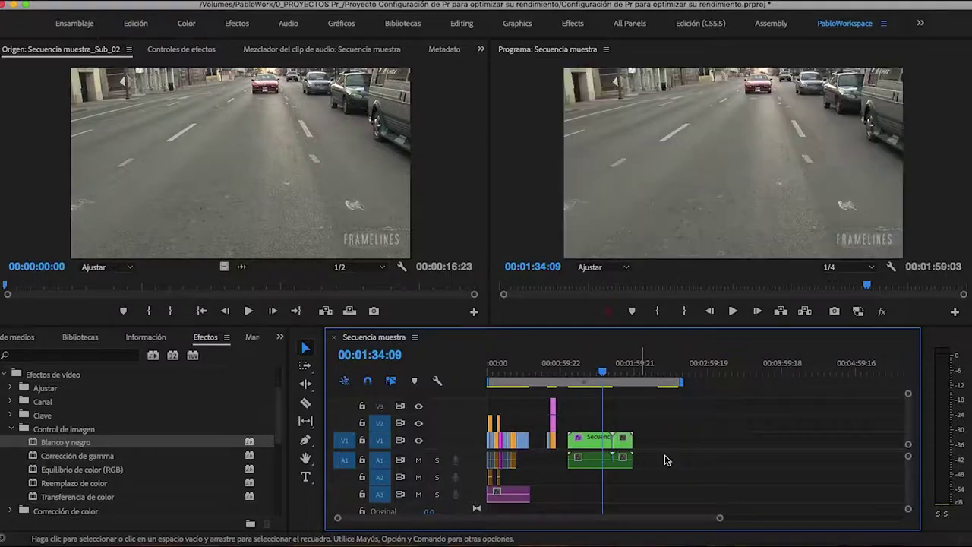
{"action": "key", "text": "Down"}
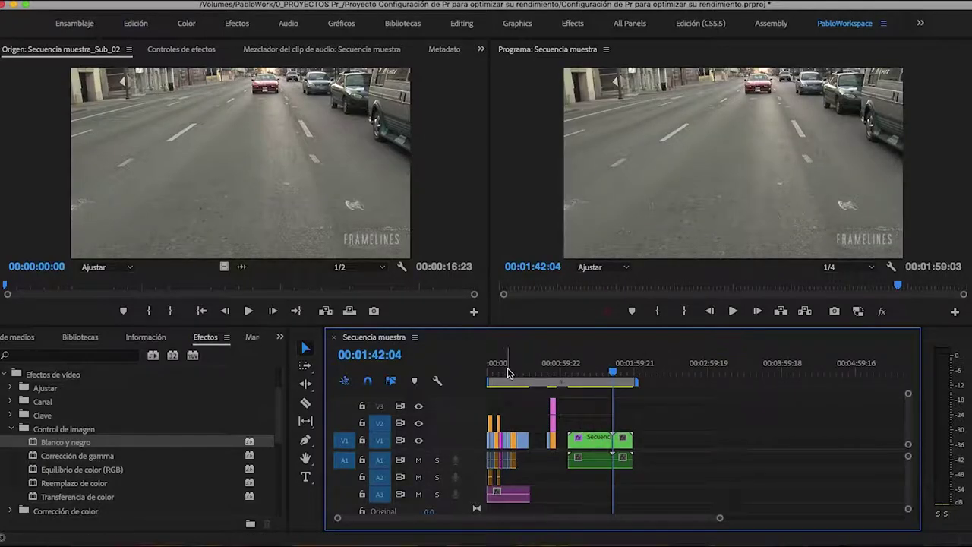
{"action": "left_click", "coordinate": [487, 369]}
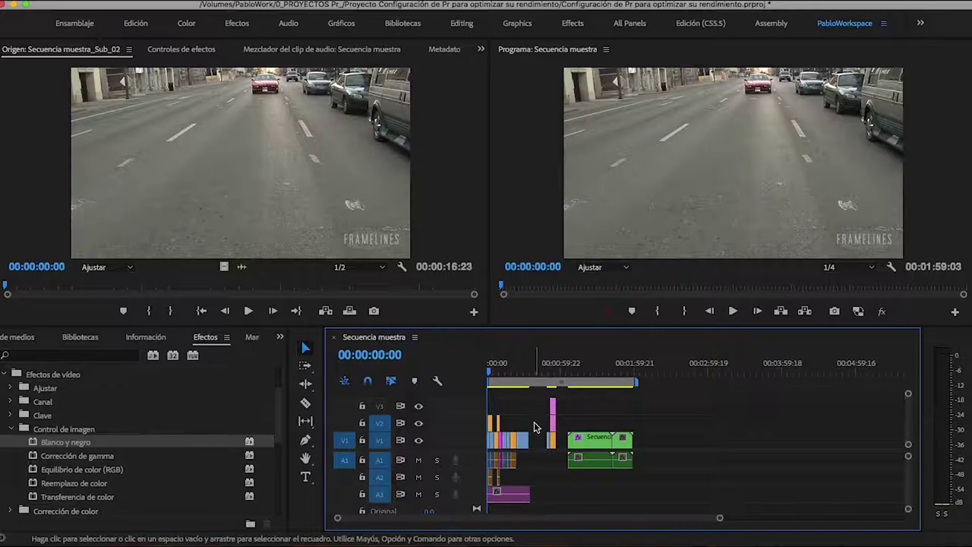
{"action": "scroll", "coordinate": [533, 427], "scroll_direction": "up", "scroll_amount": 5}
{"action": "scroll", "coordinate": [534, 428], "scroll_direction": "down", "scroll_amount": 3}
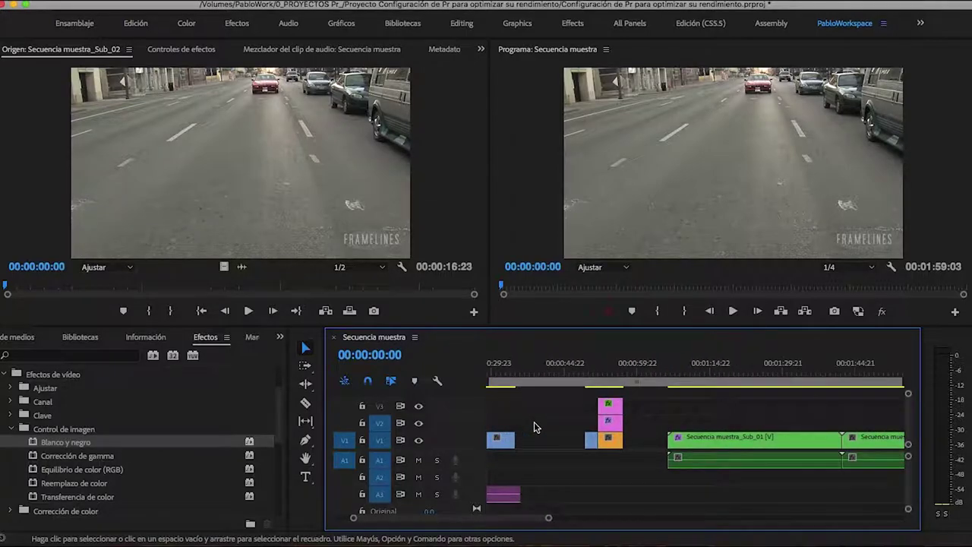
{"action": "scroll", "coordinate": [723, 371], "scroll_direction": "down", "scroll_amount": 2}
{"action": "left_click", "coordinate": [723, 370]}
Show the Sub_02 clip's Movimiento and Opacidad properties in Controles de efectos
{"action": "left_click", "coordinate": [746, 442]}
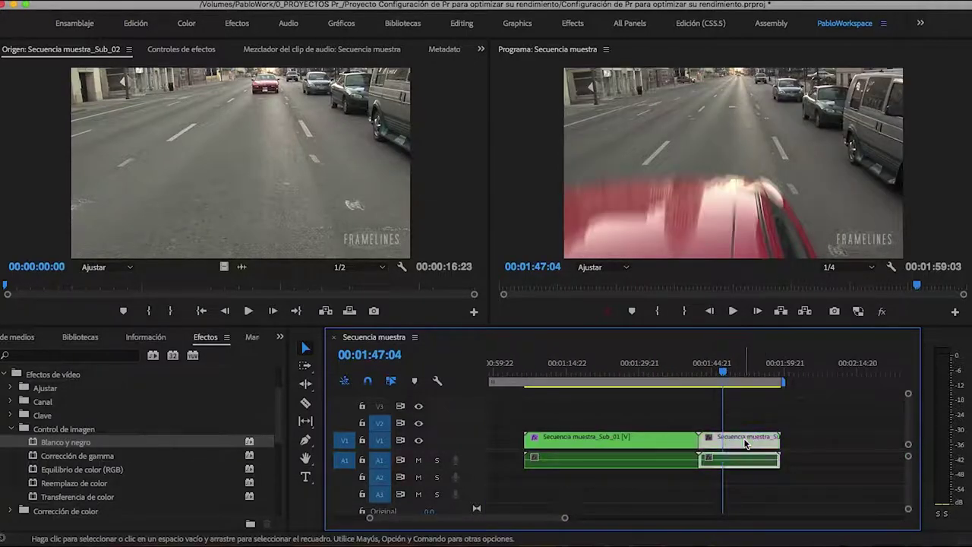
{"action": "left_click", "coordinate": [206, 53]}
{"action": "left_click", "coordinate": [5, 106]}
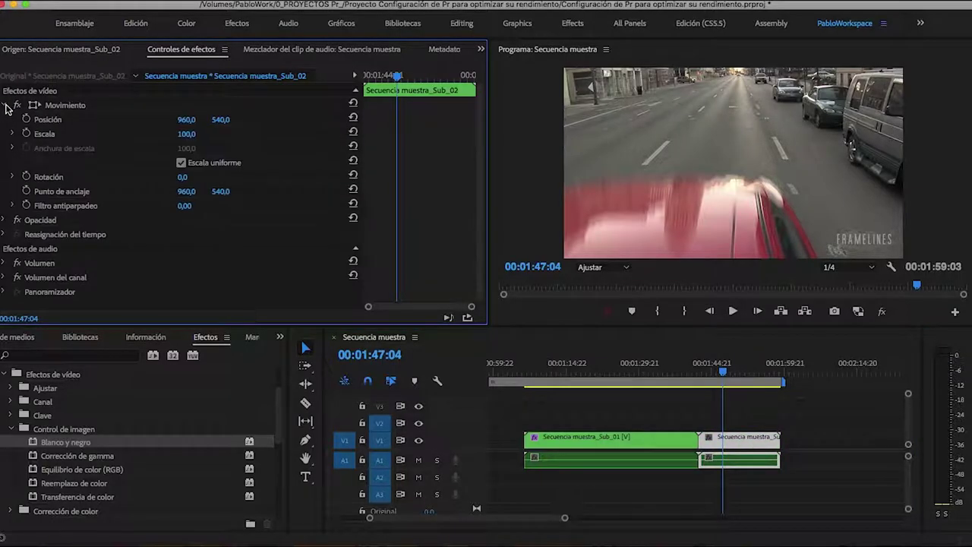
{"action": "left_click", "coordinate": [4, 220]}
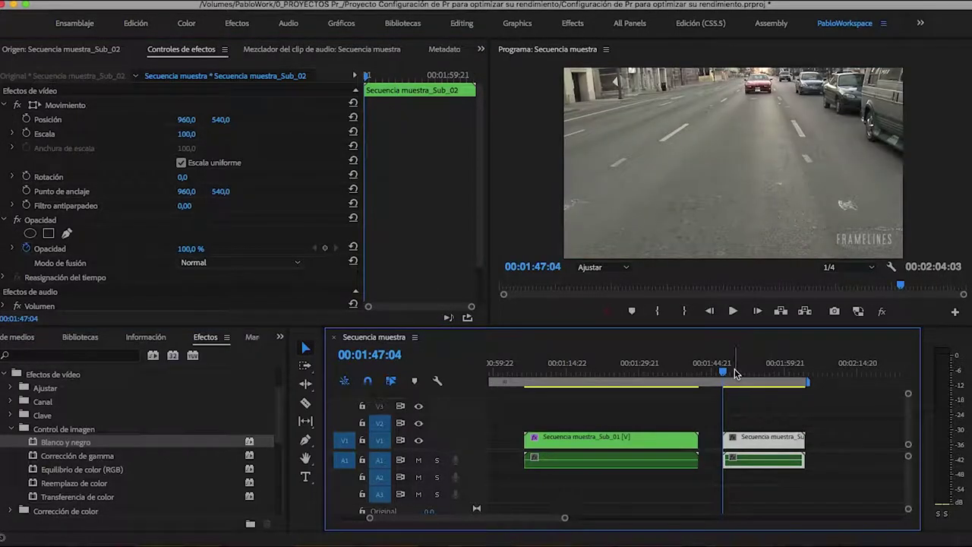
{"action": "left_click_drag", "start_coordinate": [722, 370], "coordinate": [731, 371]}
{"action": "key", "text": "Left"}
{"action": "key", "text": "Left"}
{"action": "key", "text": "Left"}
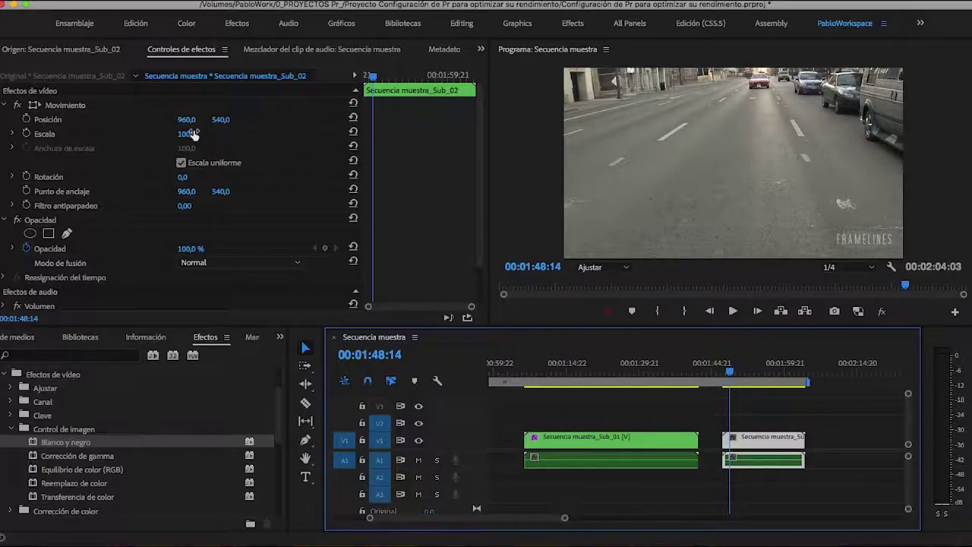
{"action": "mouse_move", "coordinate": [189, 133]}
{"action": "left_mouse_down"}
{"action": "mouse_move", "coordinate": [208, 134]}
{"action": "mouse_move", "coordinate": [194, 135]}
{"action": "left_mouse_up"}
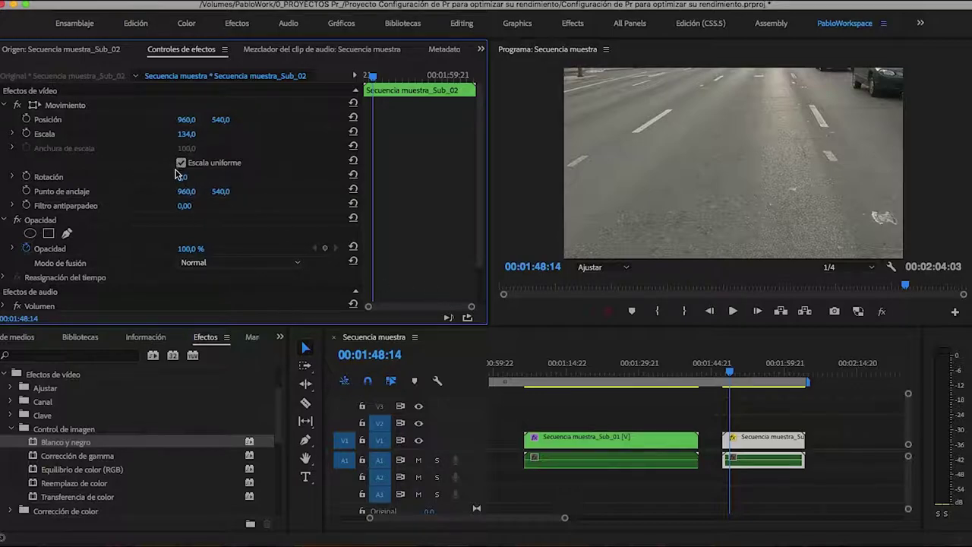
{"action": "left_click_drag", "start_coordinate": [182, 176], "coordinate": [146, 176]}
{"action": "key", "text": "ctrl+z"}
{"action": "key", "text": "ctrl+z"}
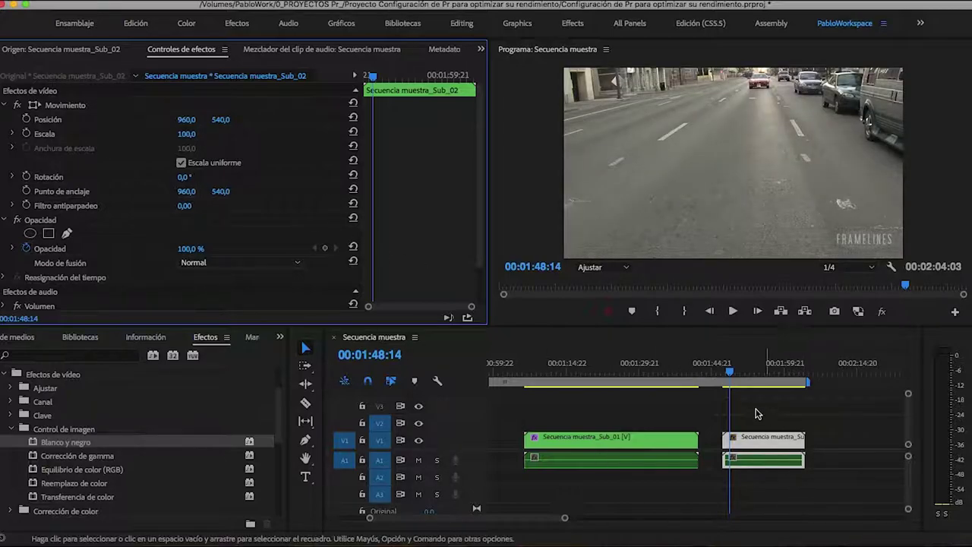
{"action": "left_click", "coordinate": [732, 372]}
{"action": "mouse_move", "coordinate": [733, 372]}
{"action": "left_mouse_down"}
{"action": "mouse_move", "coordinate": [770, 353]}
{"action": "mouse_move", "coordinate": [723, 363]}
{"action": "left_mouse_up"}
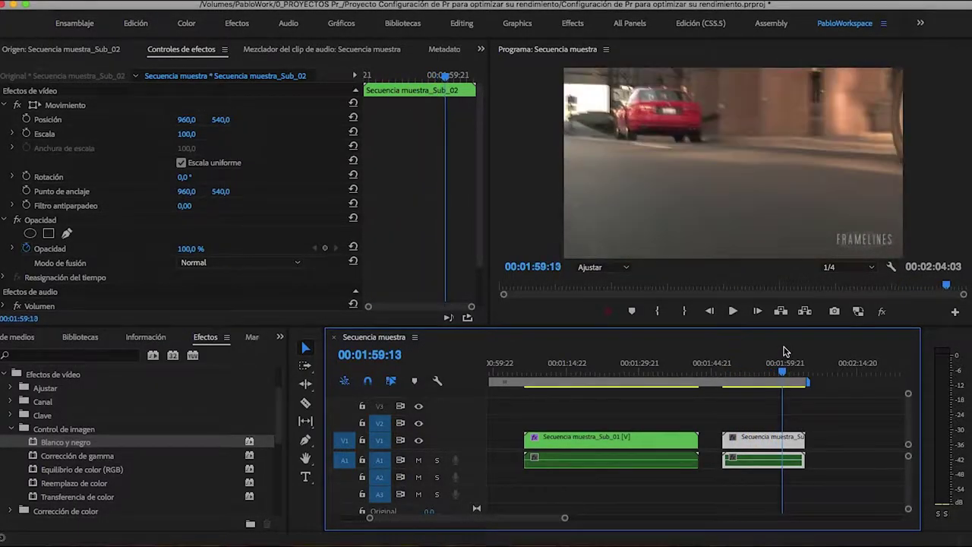
Keyframe Sub_02's Rotación at 0° at the start, 180° at 01:55:18 and 360° at 02:03:02
{"action": "left_click", "coordinate": [28, 176]}
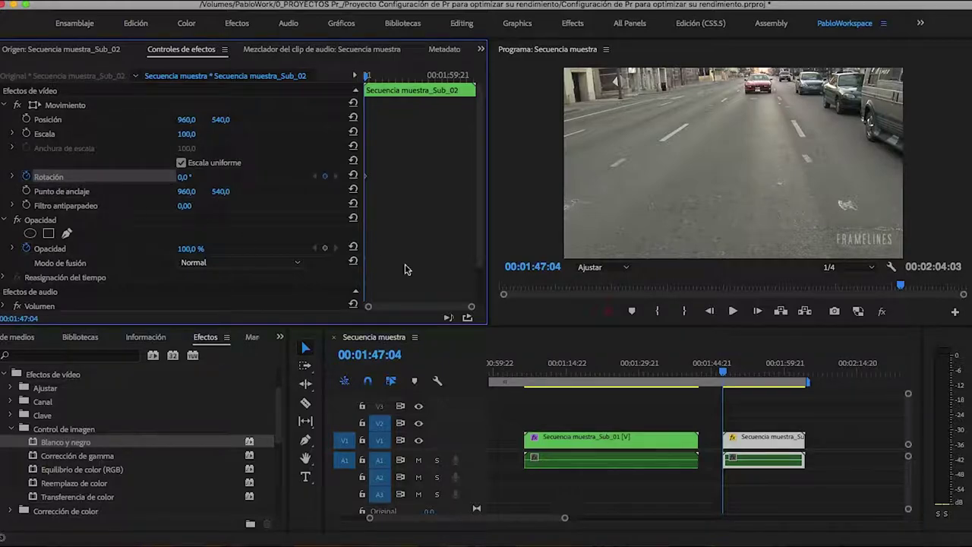
{"action": "left_click", "coordinate": [762, 371]}
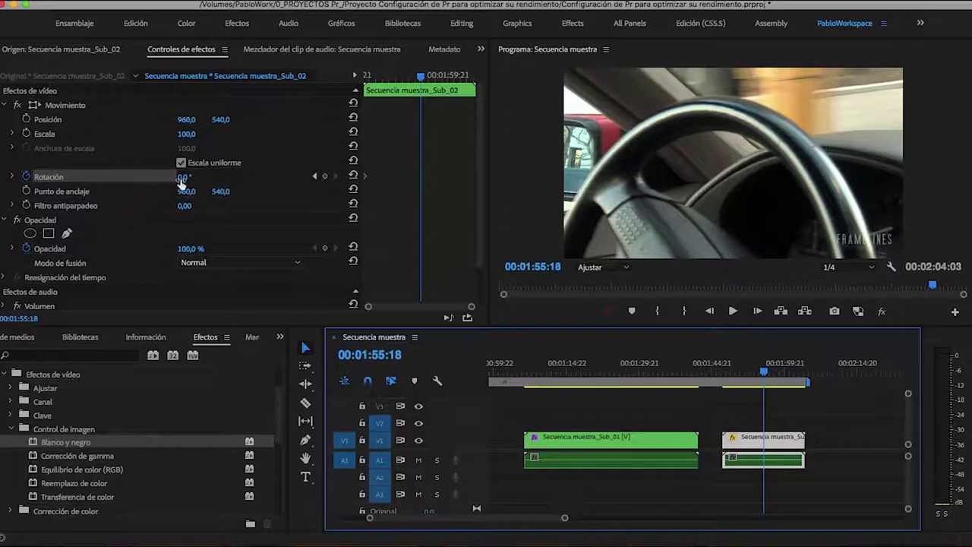
{"action": "left_click", "coordinate": [186, 177]}
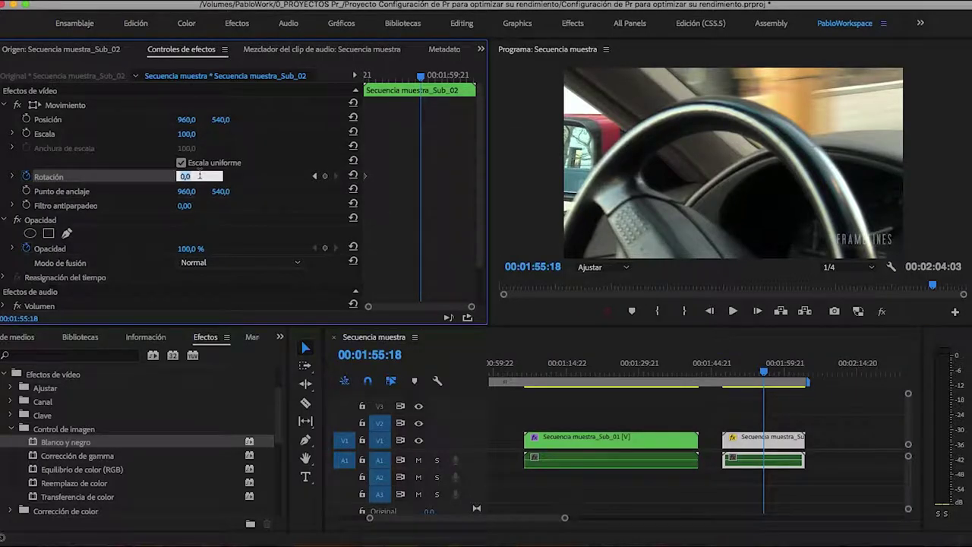
{"action": "type", "text": "180"}
{"action": "key", "text": "Return"}
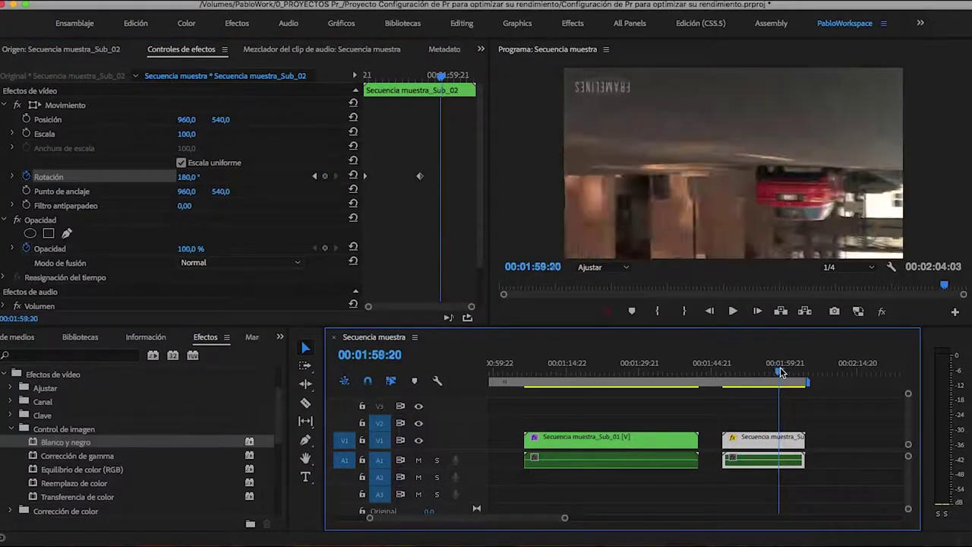
{"action": "left_click_drag", "start_coordinate": [784, 371], "coordinate": [799, 371]}
{"action": "left_click", "coordinate": [199, 176]}
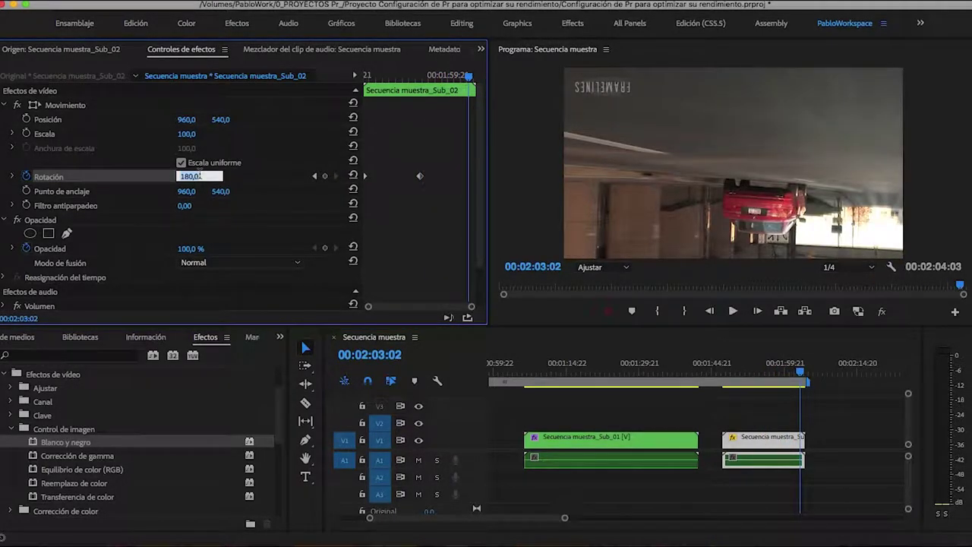
{"action": "type", "text": "360"}
{"action": "key", "text": "Return"}
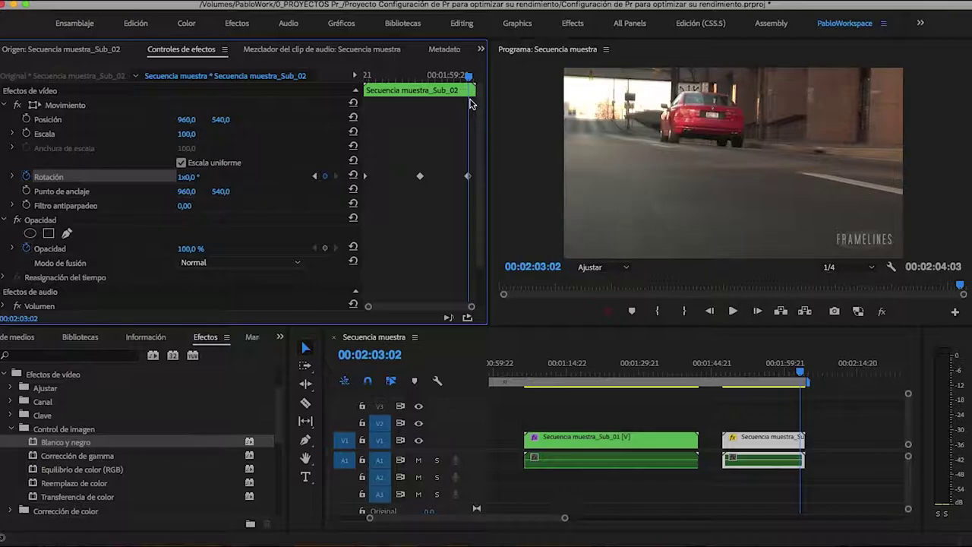
{"action": "mouse_move", "coordinate": [470, 78]}
{"action": "left_mouse_down"}
{"action": "mouse_move", "coordinate": [401, 60]}
{"action": "mouse_move", "coordinate": [367, 72]}
{"action": "left_mouse_up"}
{"action": "scroll", "coordinate": [553, 452], "scroll_direction": "up", "scroll_amount": 5}
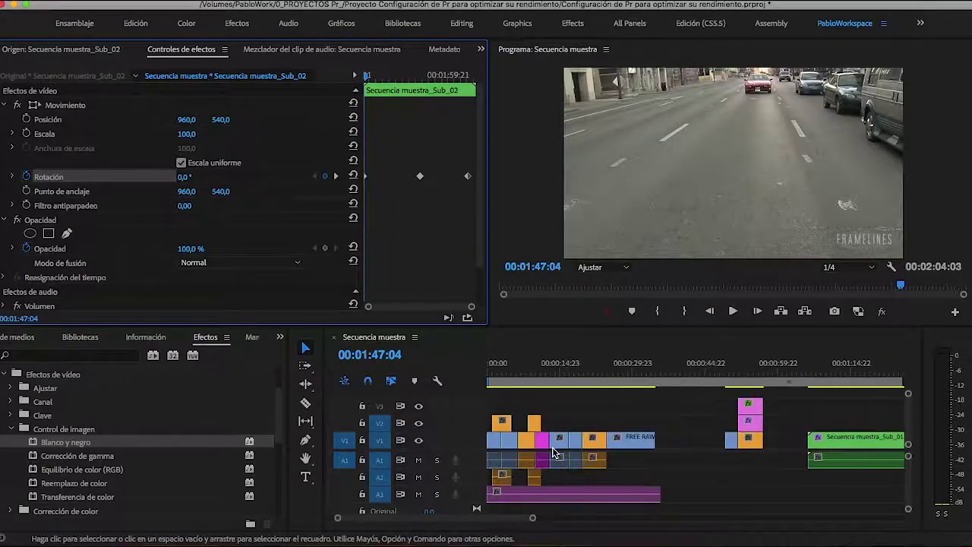
{"action": "left_click", "coordinate": [506, 372]}
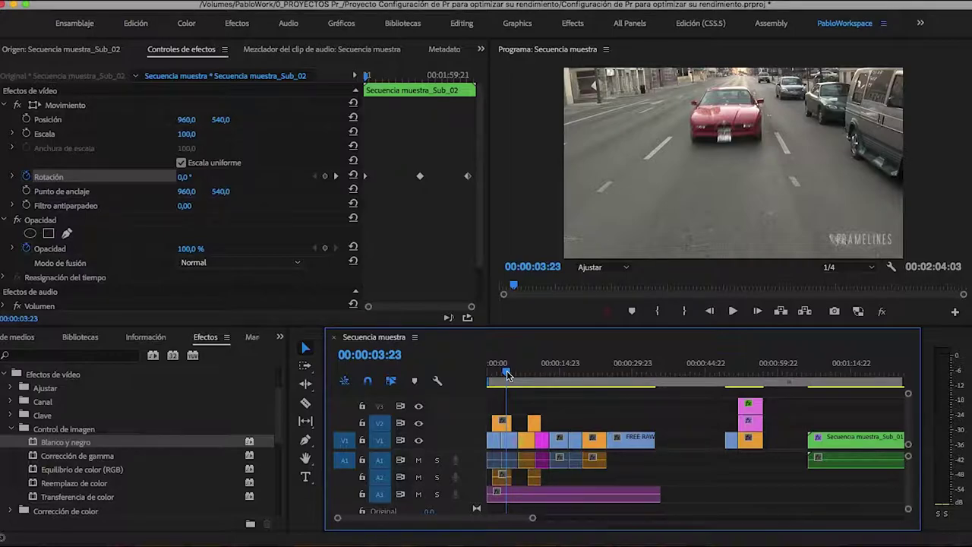
{"action": "scroll", "coordinate": [871, 422], "scroll_direction": "down", "scroll_amount": 5}
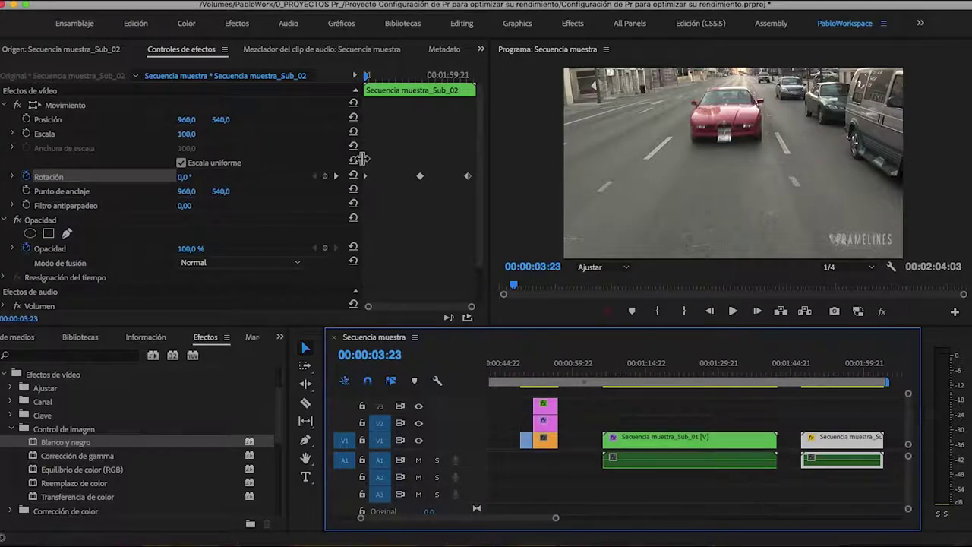
In the colour workspace, browse Lumetri Creativo looks on Sub_01 and apply Fuji F125 Kodak 2393
{"action": "left_click", "coordinate": [186, 23]}
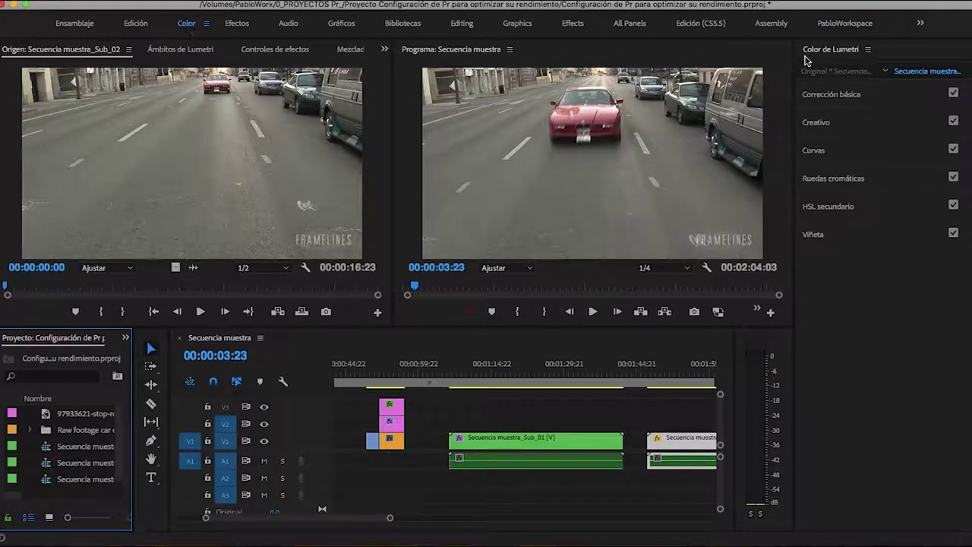
{"action": "left_click", "coordinate": [843, 123]}
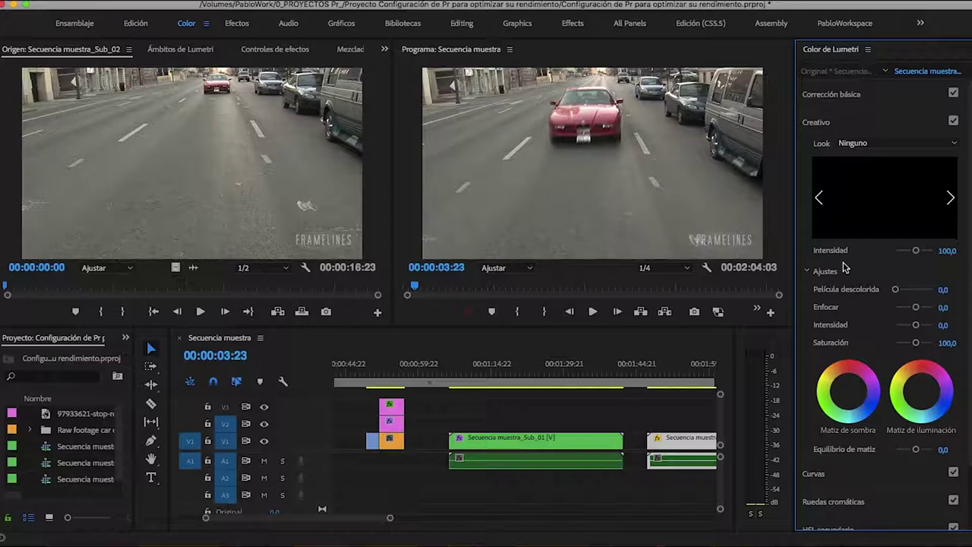
{"action": "left_click", "coordinate": [658, 371]}
{"action": "left_click", "coordinate": [949, 198]}
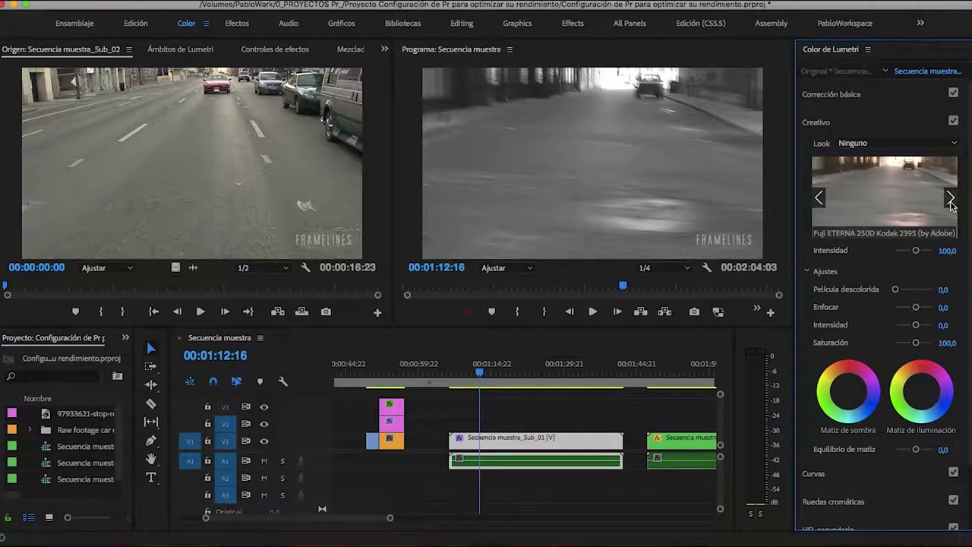
{"action": "left_click", "coordinate": [950, 199]}
{"action": "left_click", "coordinate": [950, 199]}
{"action": "left_click", "coordinate": [950, 199]}
{"action": "left_click", "coordinate": [950, 199]}
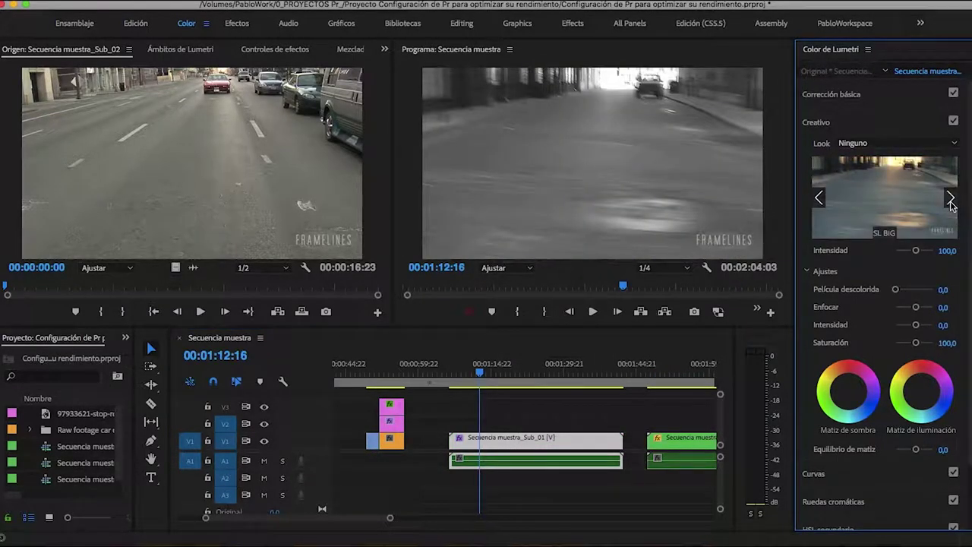
{"action": "left_click", "coordinate": [820, 199]}
{"action": "left_click", "coordinate": [820, 199]}
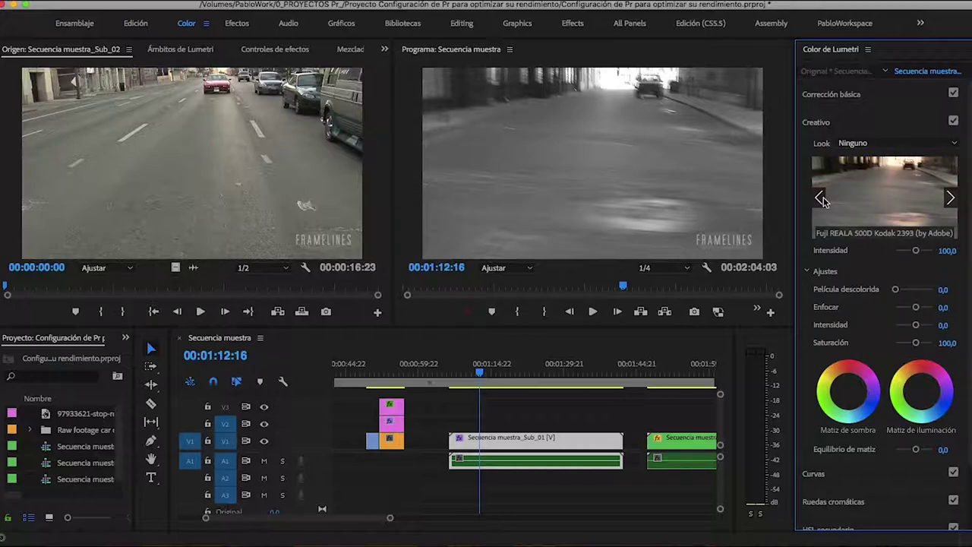
{"action": "left_click", "coordinate": [822, 199]}
{"action": "left_click", "coordinate": [821, 198]}
{"action": "left_click", "coordinate": [843, 199]}
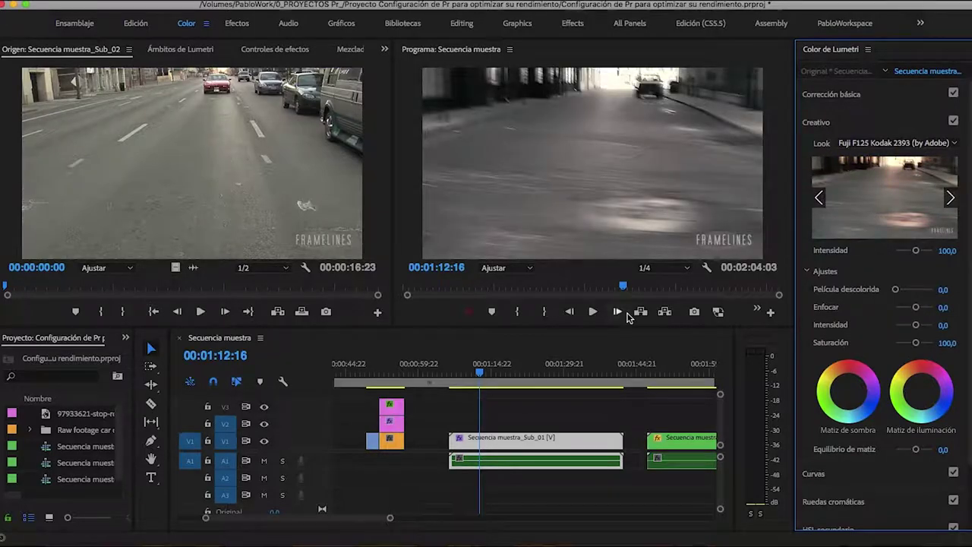
Play the sequence from 00:01:09:10 to review the look, then park the playhead near 00:00:55
{"action": "left_click", "coordinate": [464, 372]}
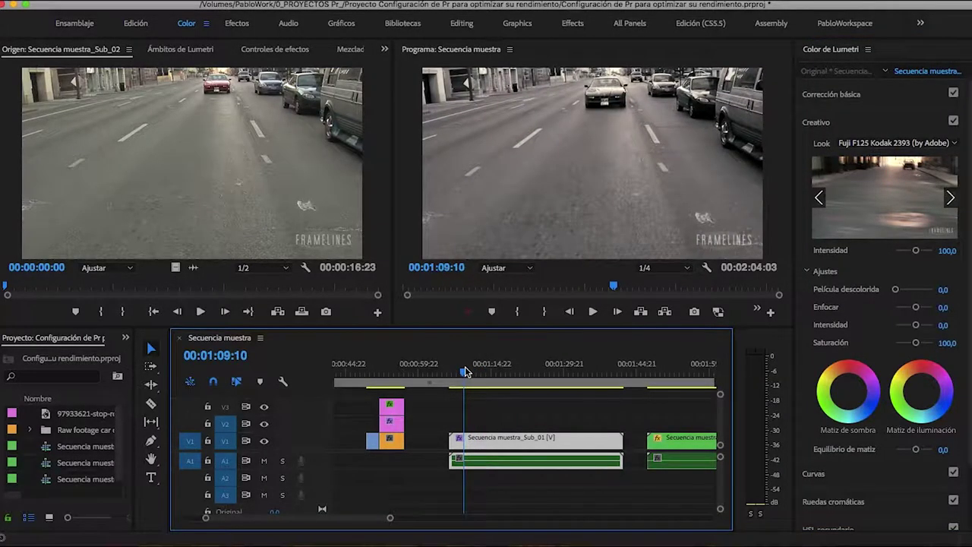
{"action": "key", "text": "space"}
{"action": "key", "text": "shift+5"}
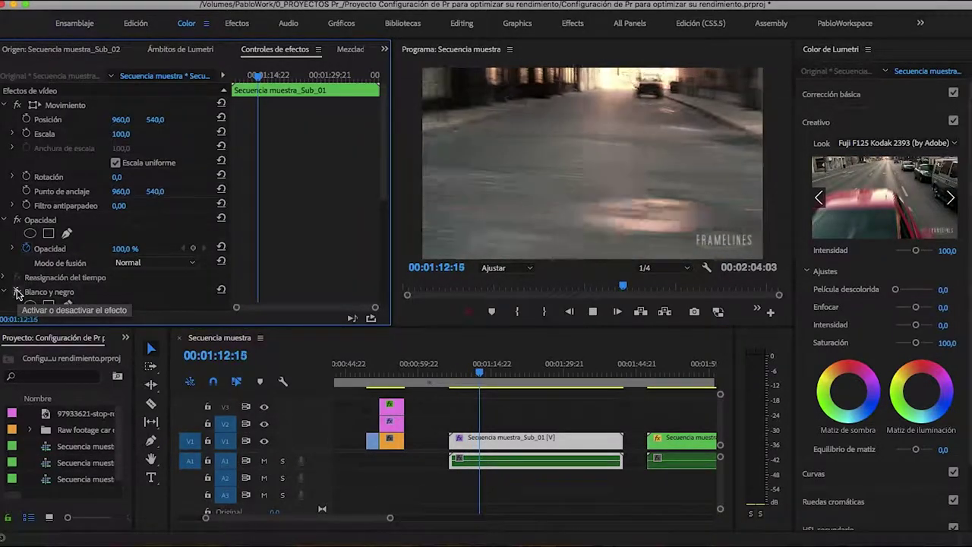
{"action": "key", "text": "space"}
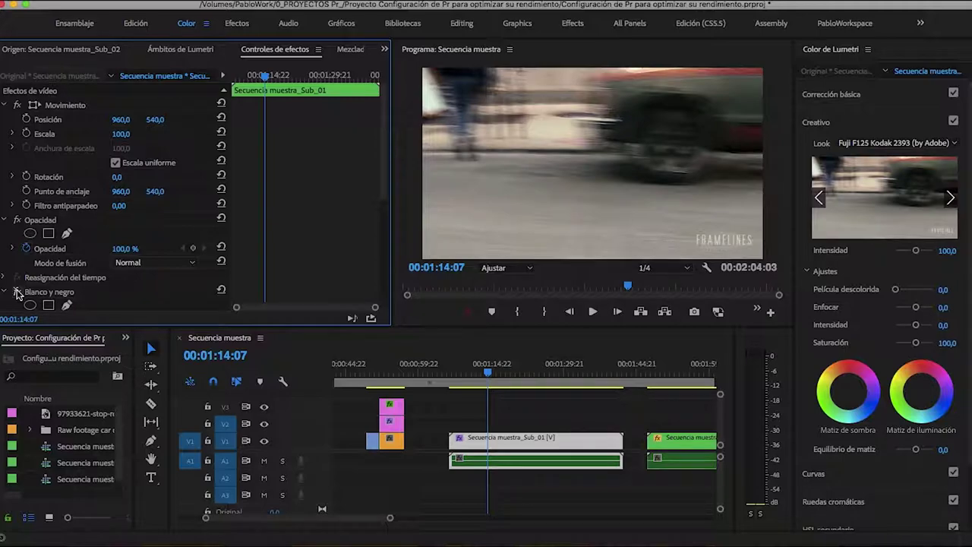
{"action": "left_click", "coordinate": [398, 371]}
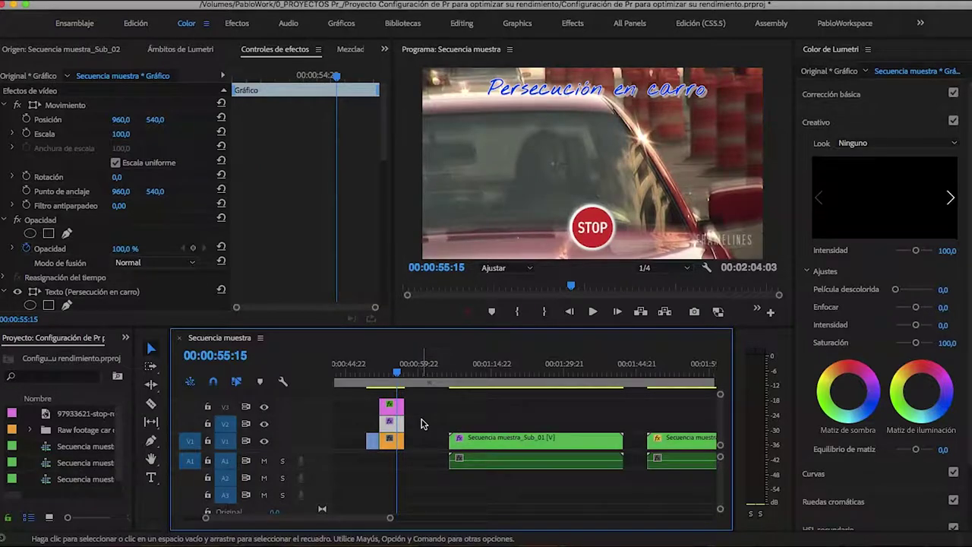
Zoom the timeline on the title clips, set the playhead to 00:00:55:21, and widen the project panel
{"action": "key", "text": "="}
{"action": "key", "text": "="}
{"action": "key", "text": "="}
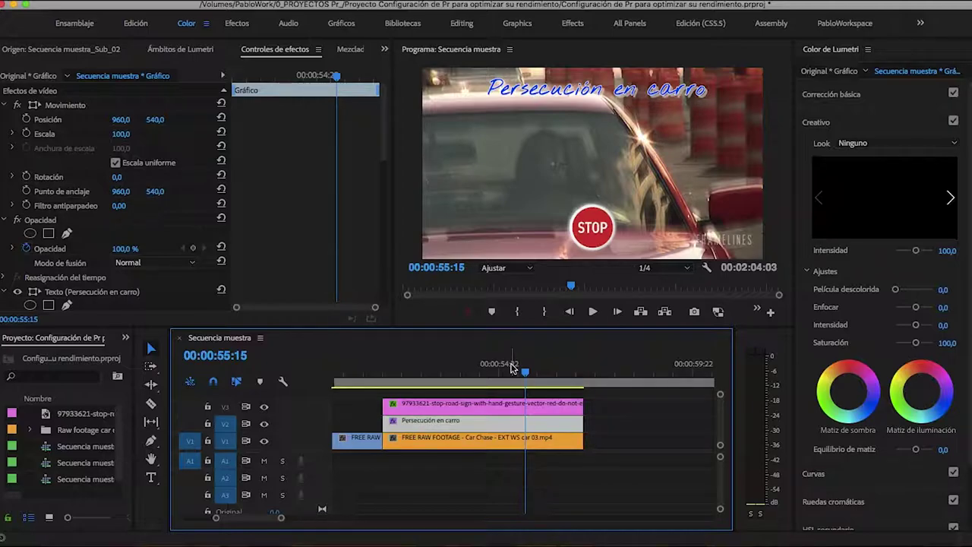
{"action": "left_click", "coordinate": [536, 370]}
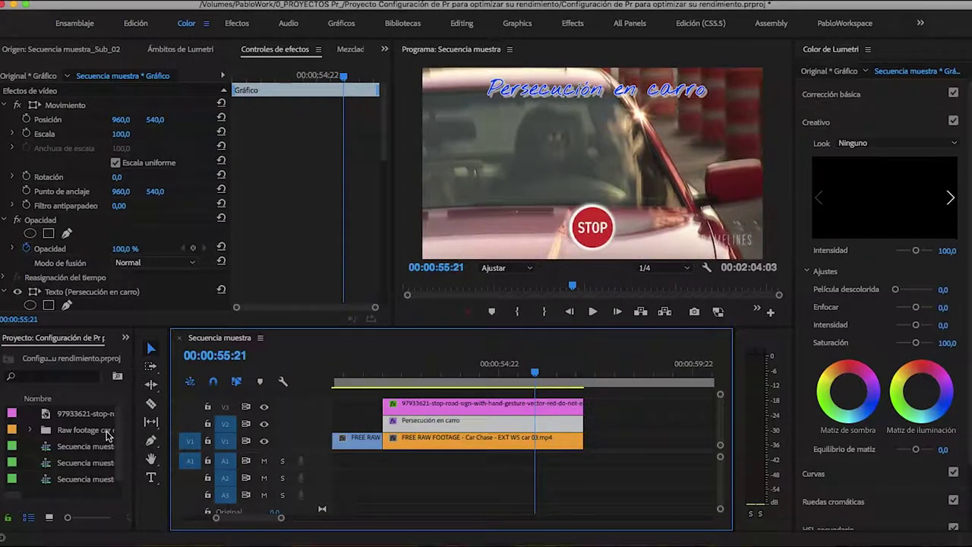
{"action": "left_click_drag", "start_coordinate": [135, 381], "coordinate": [234, 375]}
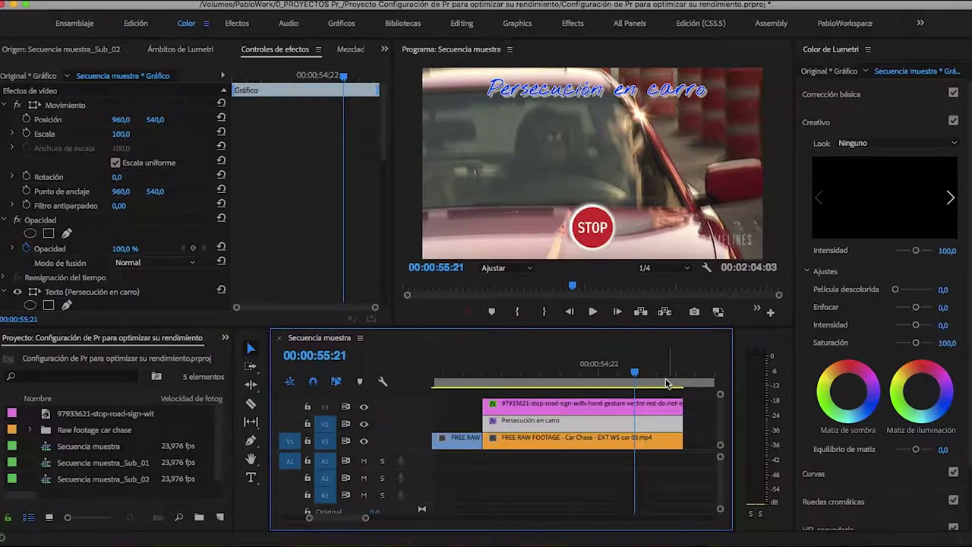
{"action": "mouse_move", "coordinate": [657, 380]}
Switch to PabloWorkspace and add Disolución cruzada to the ends of the V2 and V1 title clips
{"action": "key", "text": "alt+shift+1"}
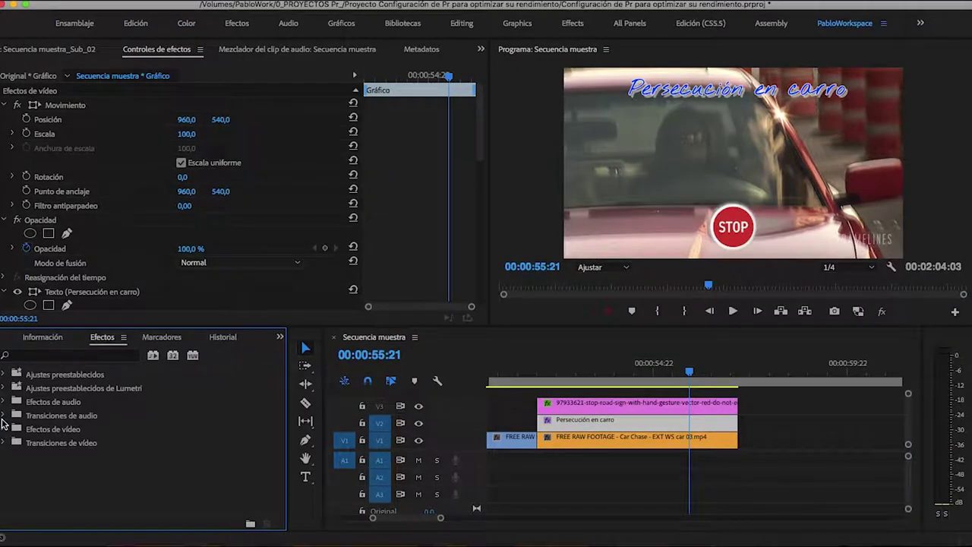
{"action": "type", "text": "disolv"}
{"action": "scroll", "coordinate": [101, 486], "scroll_direction": "down", "scroll_amount": 3}
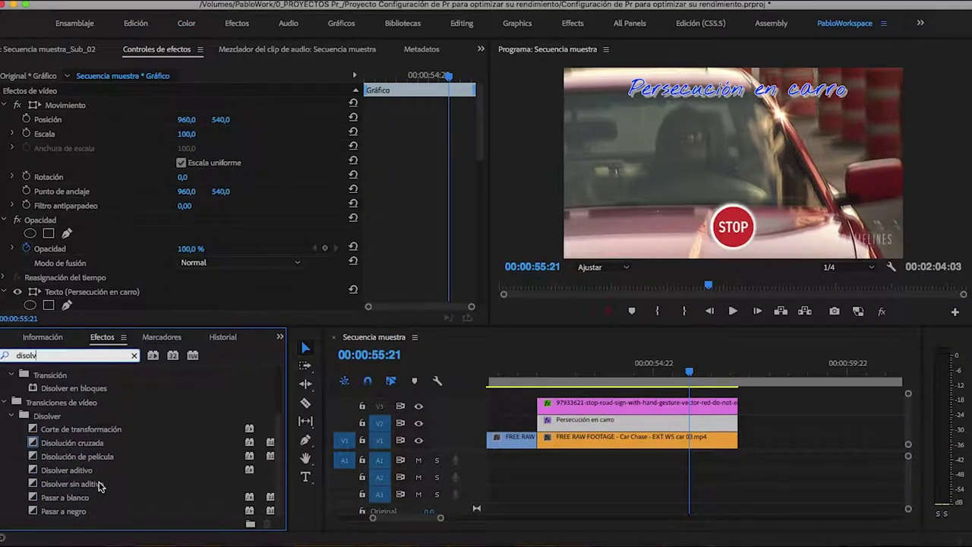
{"action": "mouse_move", "coordinate": [38, 442]}
{"action": "left_mouse_down"}
{"action": "mouse_move", "coordinate": [722, 423]}
{"action": "mouse_move", "coordinate": [725, 404]}
{"action": "left_mouse_up"}
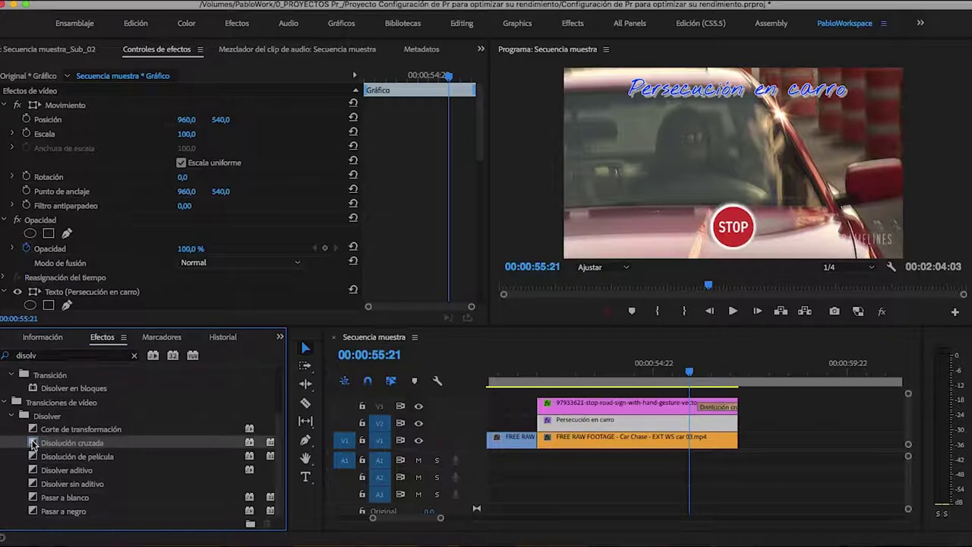
{"action": "left_click_drag", "start_coordinate": [33, 444], "coordinate": [725, 422]}
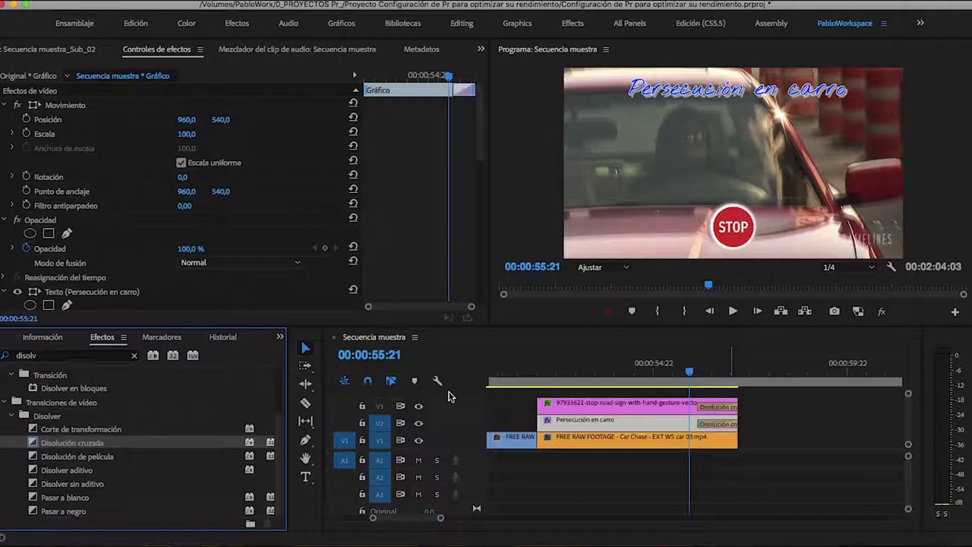
{"action": "left_click_drag", "start_coordinate": [110, 438], "coordinate": [731, 441]}
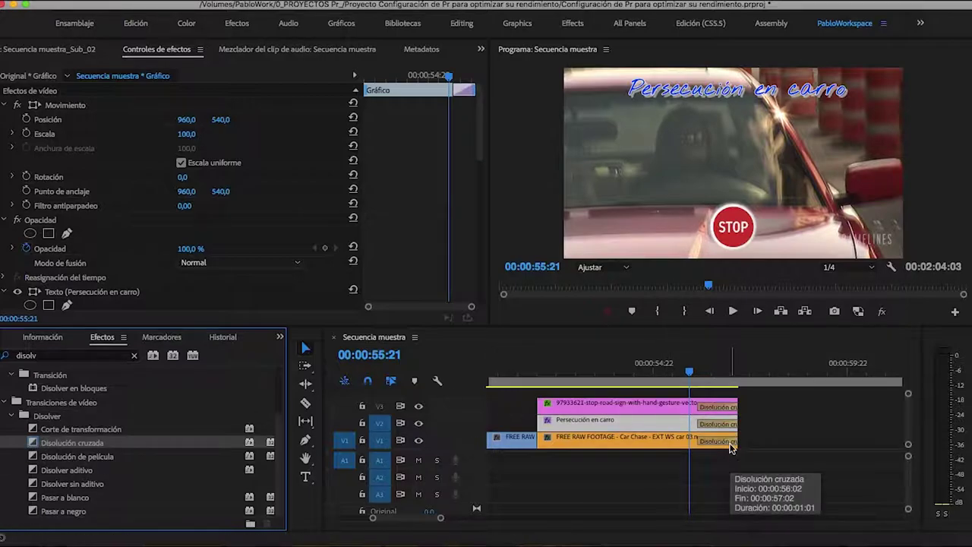
Play back the cross dissolves, then undo them to restore hard cuts
{"action": "left_click_drag", "start_coordinate": [695, 381], "coordinate": [685, 382]}
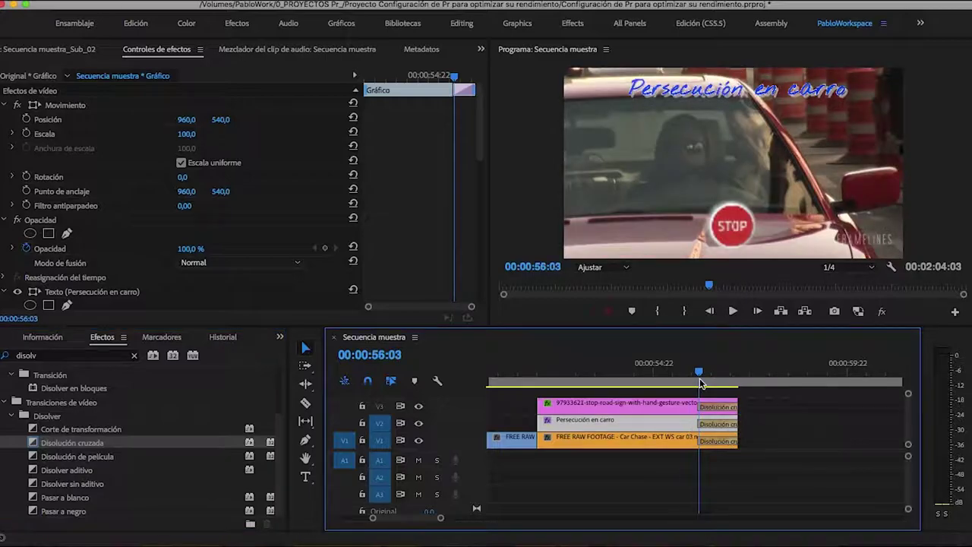
{"action": "key", "text": "space"}
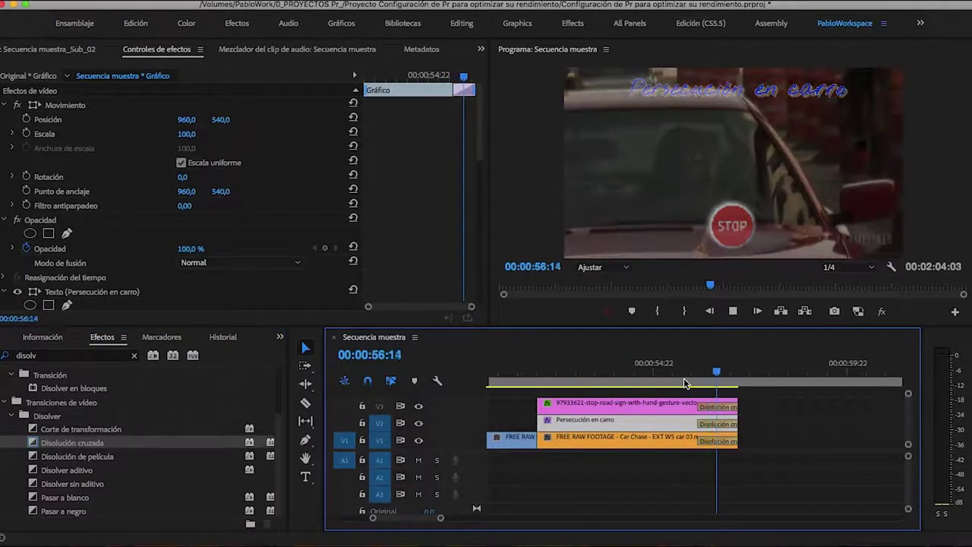
{"action": "left_click_drag", "start_coordinate": [737, 382], "coordinate": [725, 372]}
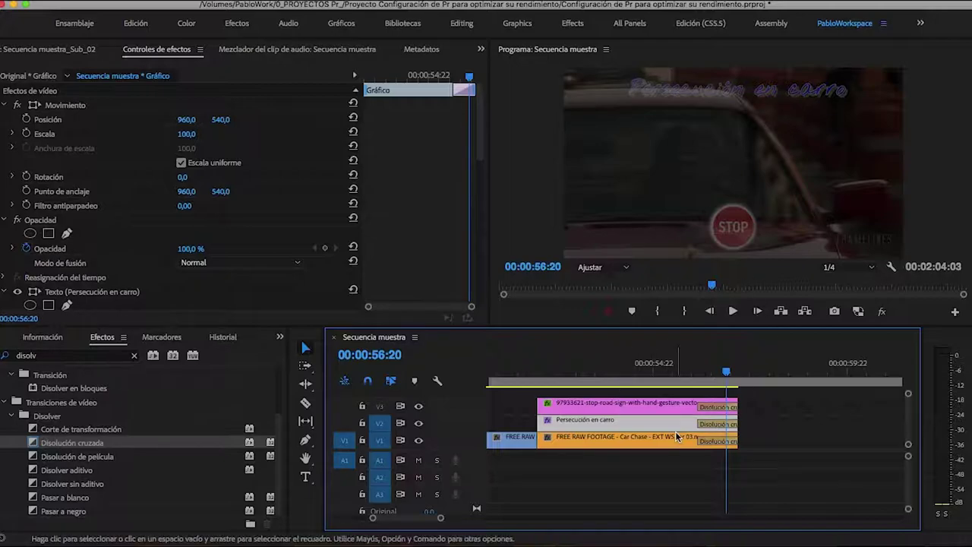
{"action": "key", "text": "ctrl+z"}
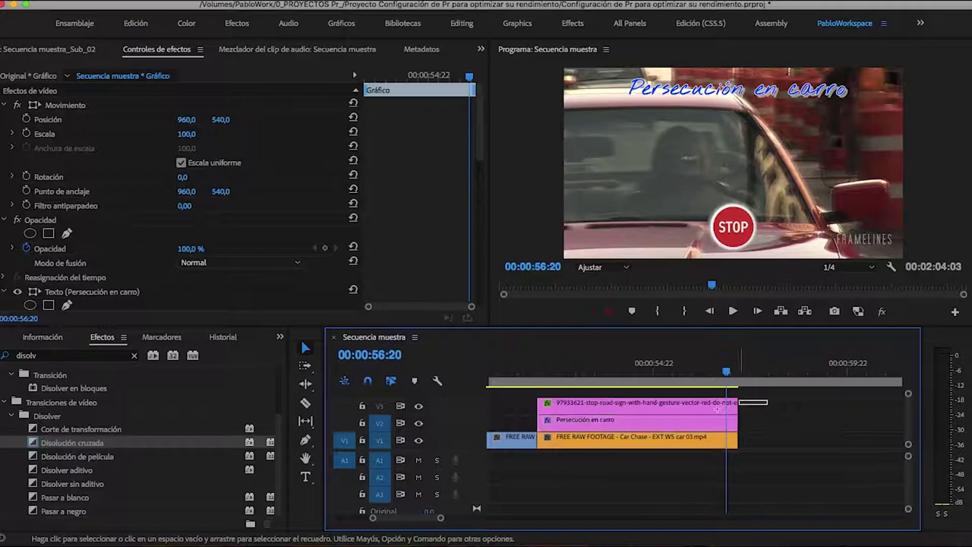
Nest the three stacked V1–V3 clips as 'Secuencia anidada 13' and add a Disolución cruzada at its end
{"action": "left_click_drag", "start_coordinate": [757, 404], "coordinate": [653, 460]}
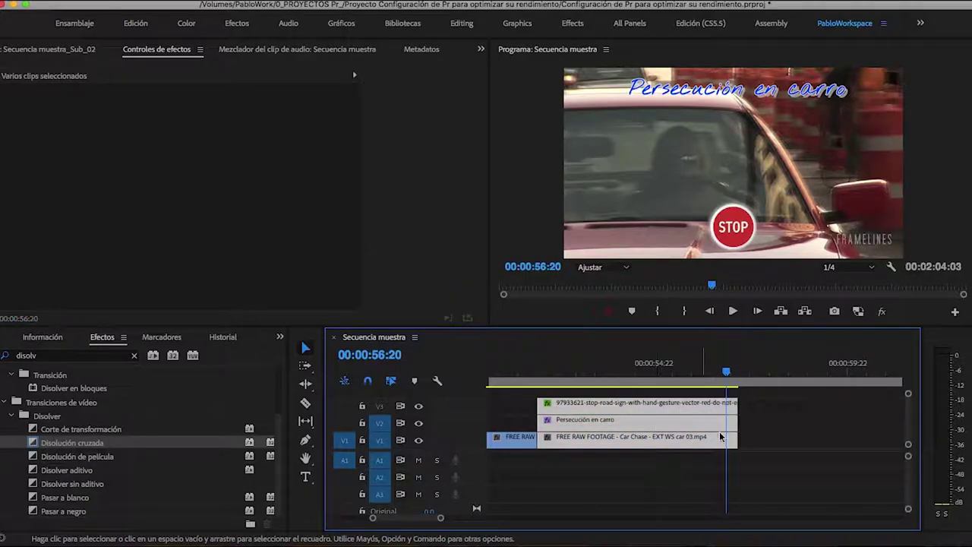
{"action": "right_click", "coordinate": [649, 403]}
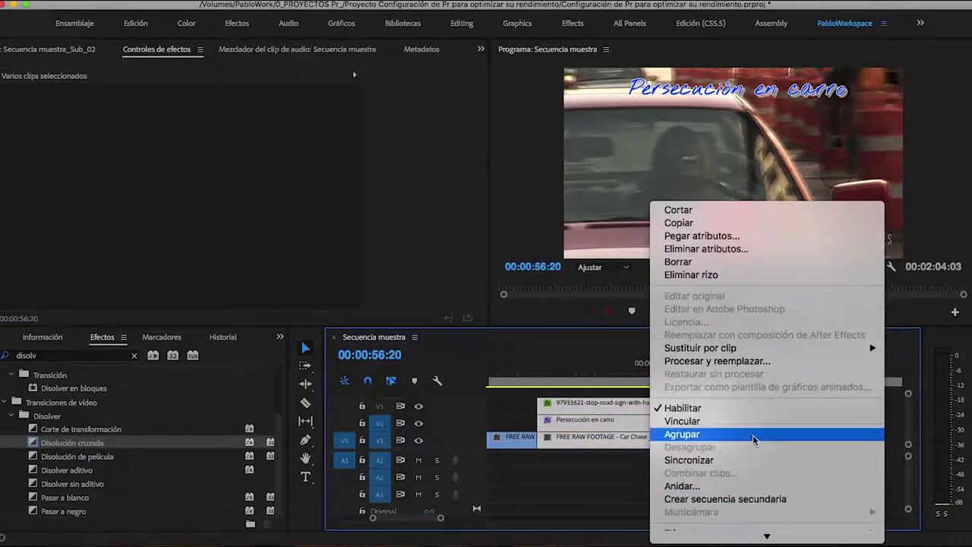
{"action": "left_click", "coordinate": [752, 486]}
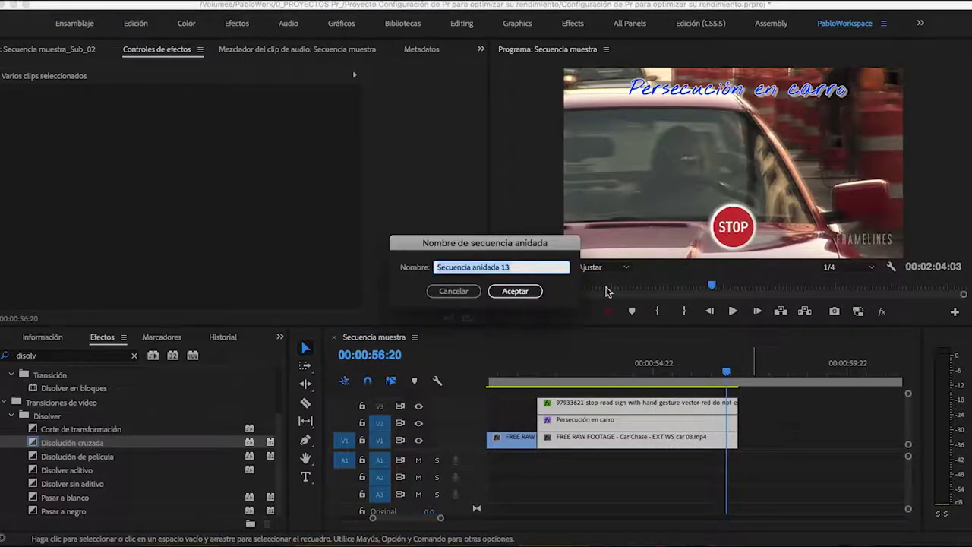
{"action": "left_click", "coordinate": [516, 291]}
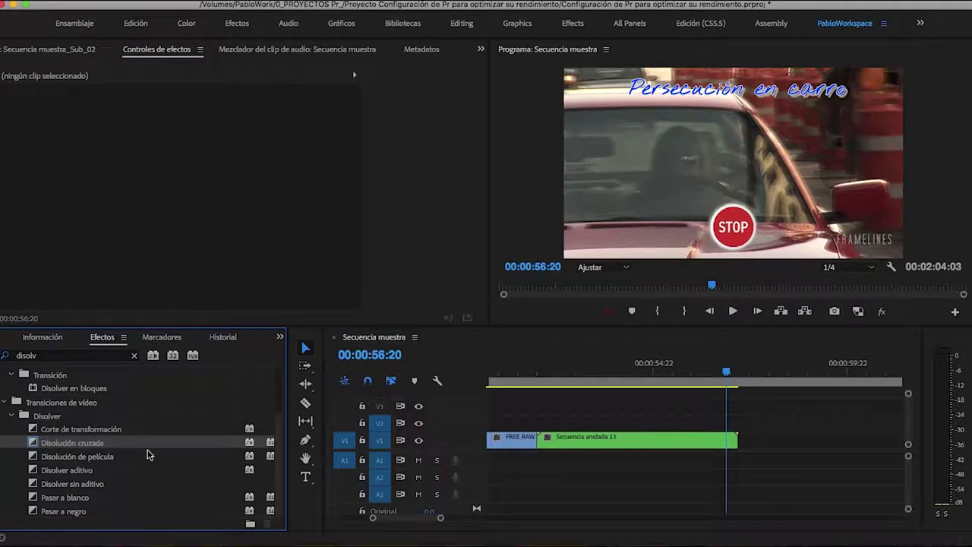
{"action": "mouse_move", "coordinate": [144, 446]}
{"action": "left_mouse_down"}
{"action": "mouse_move", "coordinate": [734, 454]}
{"action": "mouse_move", "coordinate": [737, 443]}
{"action": "left_mouse_up"}
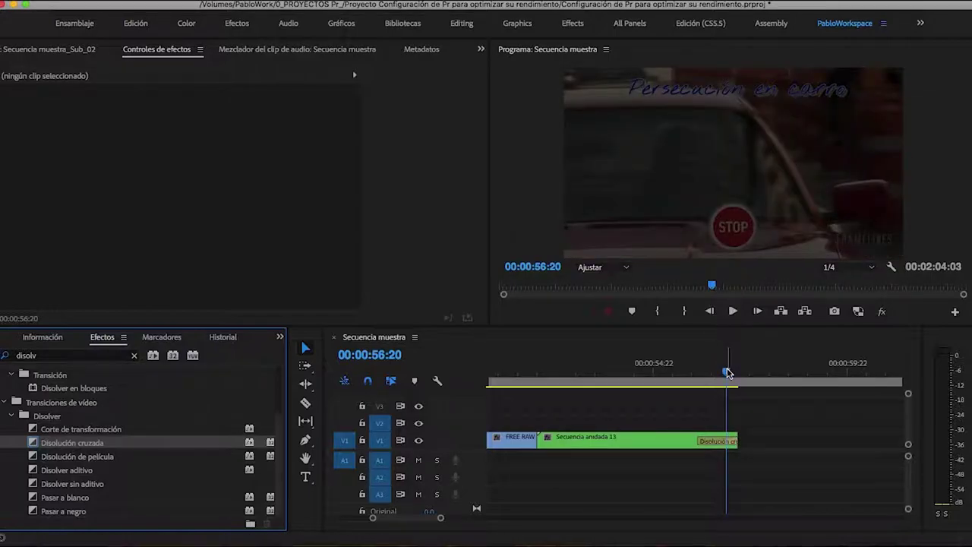
{"action": "left_click_drag", "start_coordinate": [727, 372], "coordinate": [688, 365]}
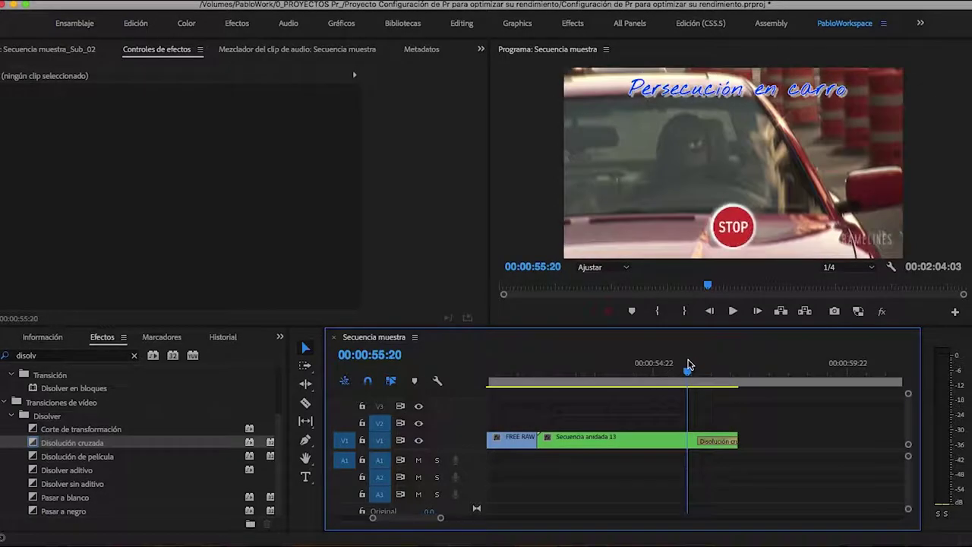